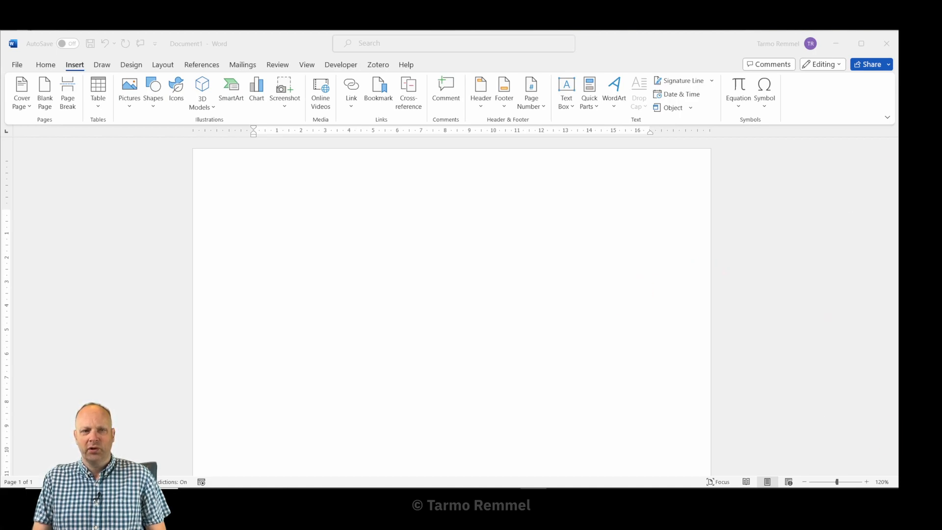
View the commands for inserting objects in Word and PowerPoint, and switch to the blank Excel workbook.
{"action": "left_click", "coordinate": [76, 68]}
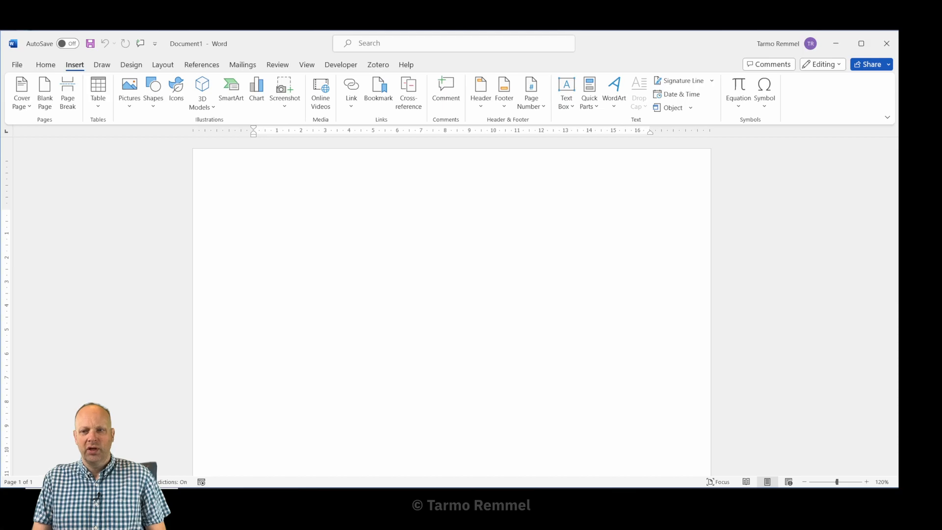
{"action": "left_click", "coordinate": [907, 456]}
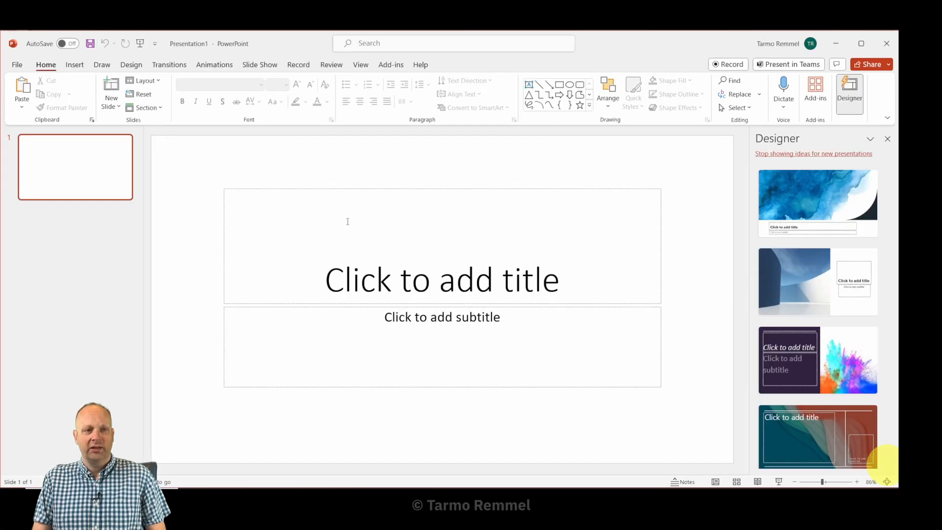
{"action": "left_click", "coordinate": [74, 65]}
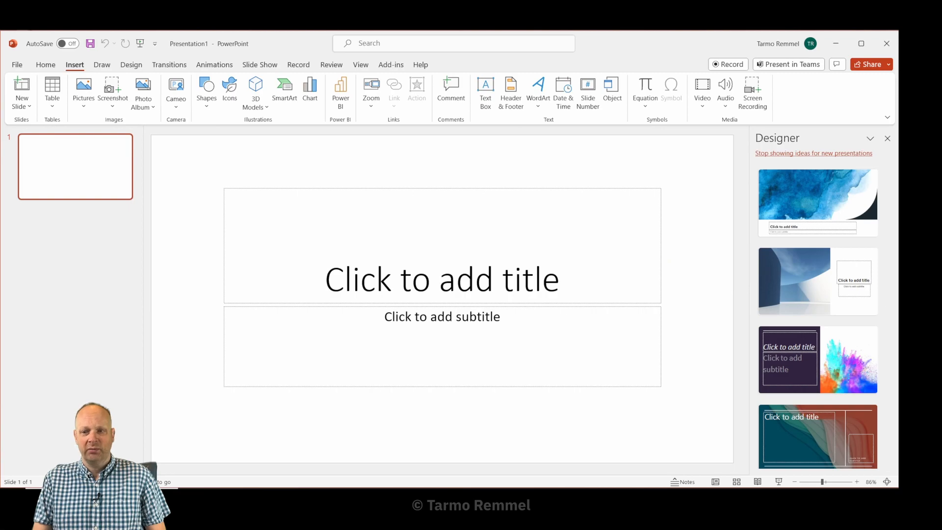
{"action": "key", "text": "alt+Tab"}
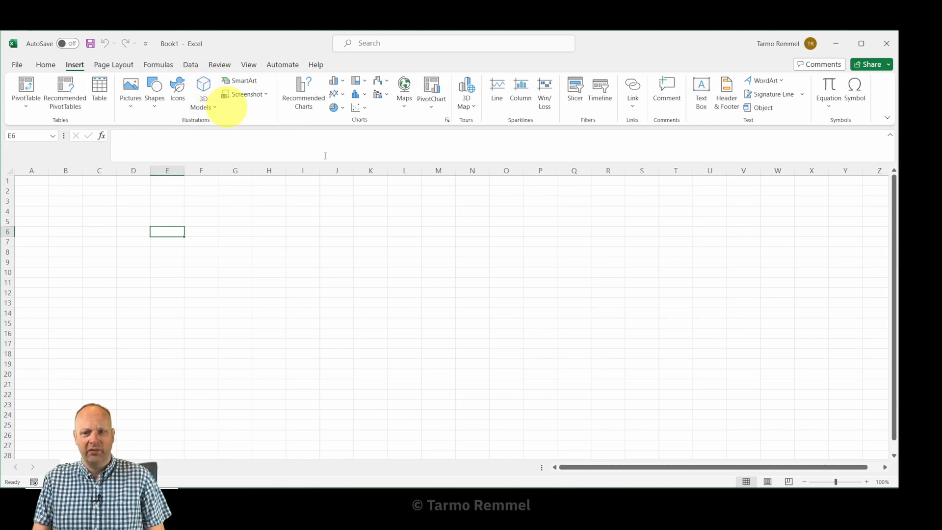
Draw a circle about 2.31 cm in diameter on the worksheet and move it over columns E–F around row 5.
{"action": "left_click", "coordinate": [867, 482]}
{"action": "left_click", "coordinate": [867, 482]}
{"action": "left_click", "coordinate": [866, 481]}
{"action": "left_click", "coordinate": [866, 481]}
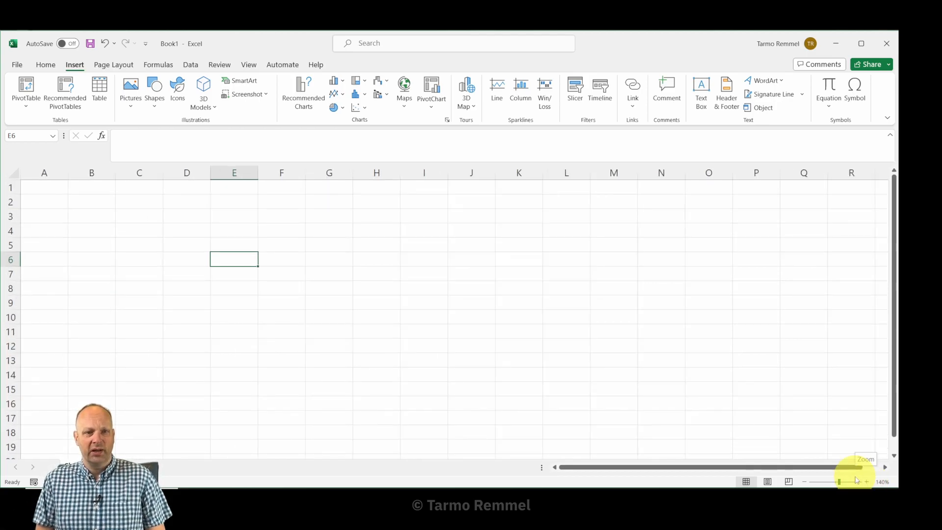
{"action": "left_click", "coordinate": [158, 108]}
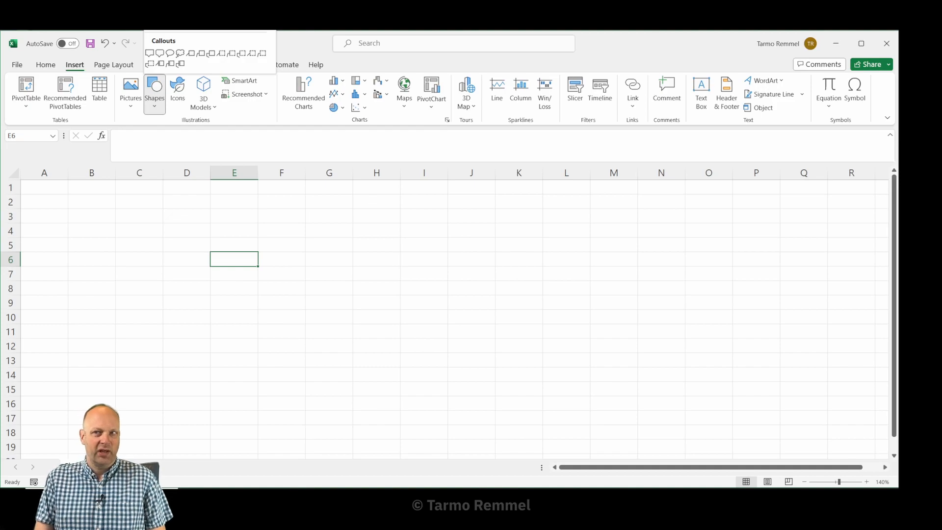
{"action": "left_click", "coordinate": [211, 30]}
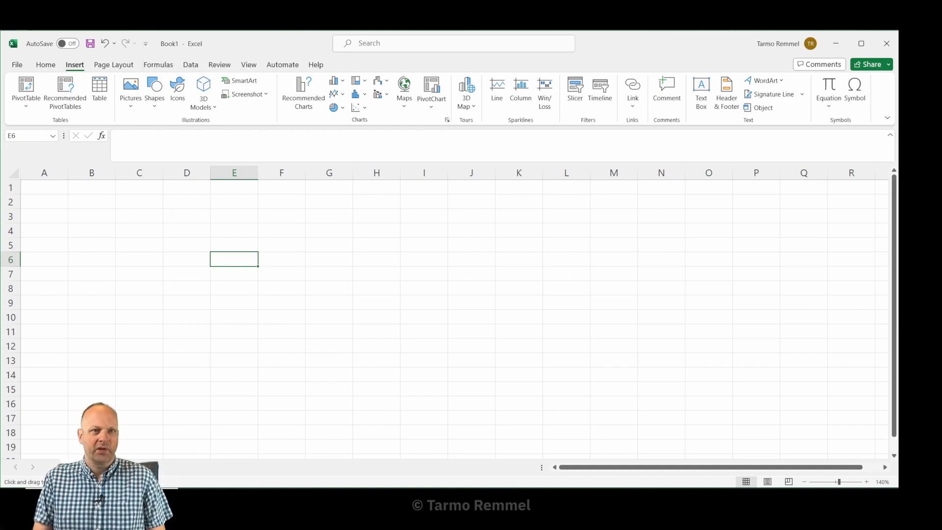
{"action": "left_click_drag", "start_coordinate": [169, 265], "coordinate": [236, 267]}
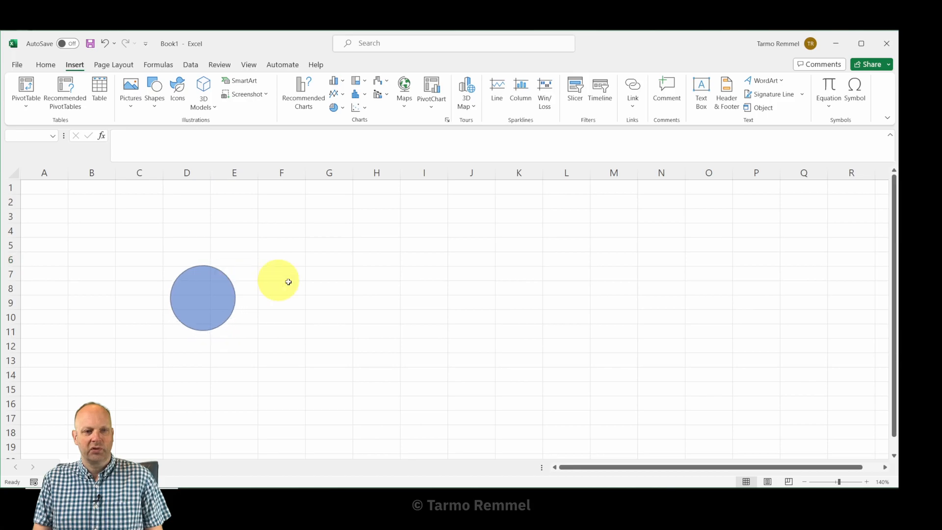
{"action": "left_click_drag", "start_coordinate": [204, 296], "coordinate": [285, 242]}
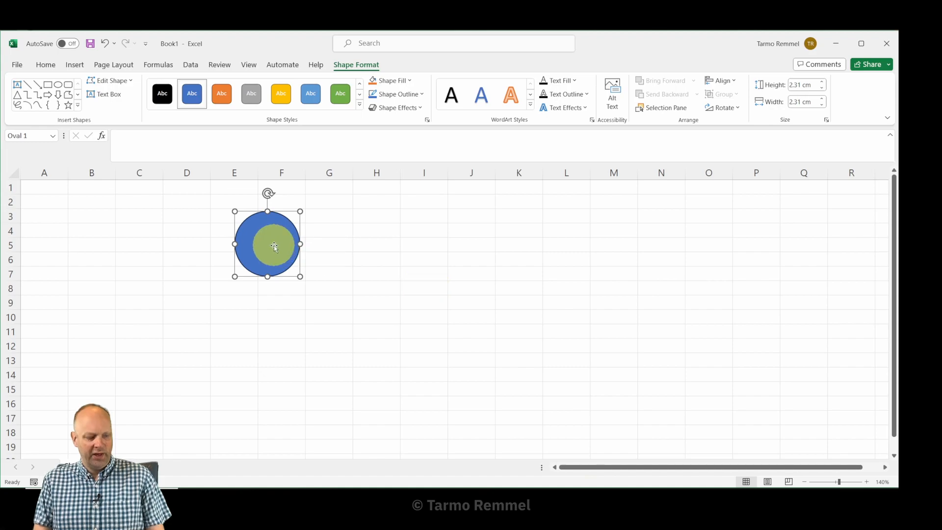
Make two copies of the circle in line with it, and shift the middle circle horizontally closer to the first one.
{"action": "left_click_drag", "start_coordinate": [274, 245], "coordinate": [372, 244]}
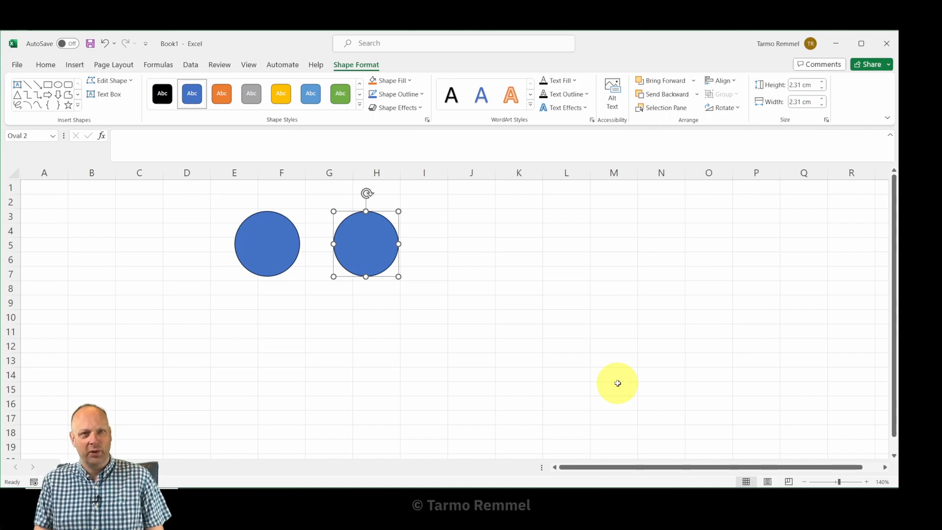
{"action": "left_click_drag", "start_coordinate": [390, 242], "coordinate": [522, 242]}
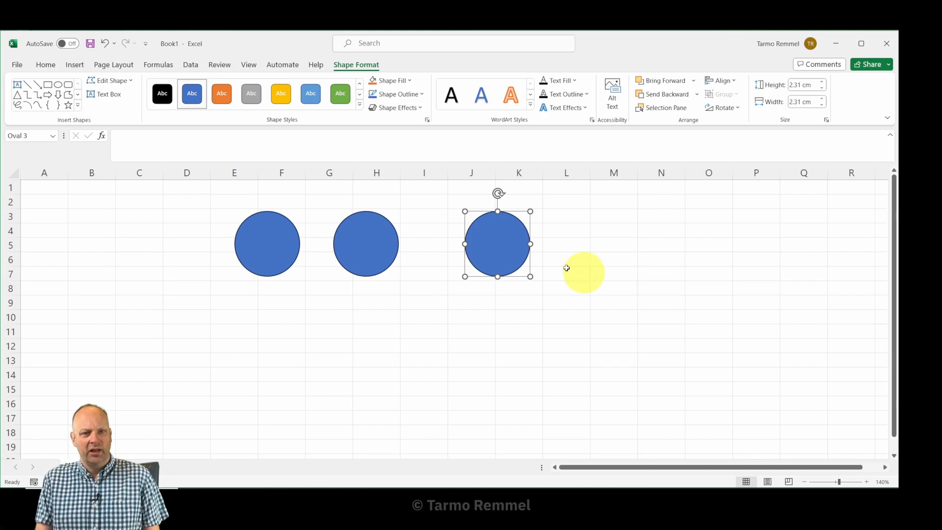
{"action": "left_click", "coordinate": [363, 246]}
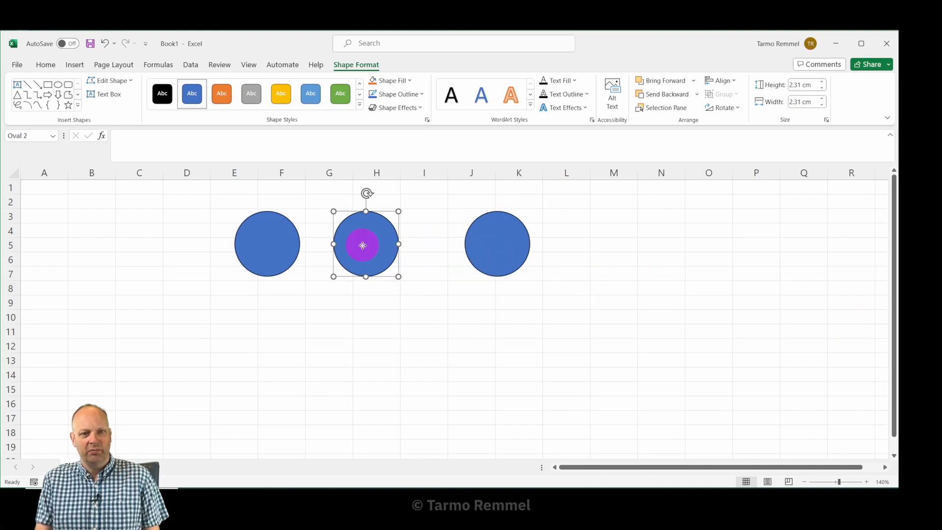
{"action": "left_click_drag", "start_coordinate": [363, 246], "coordinate": [343, 239]}
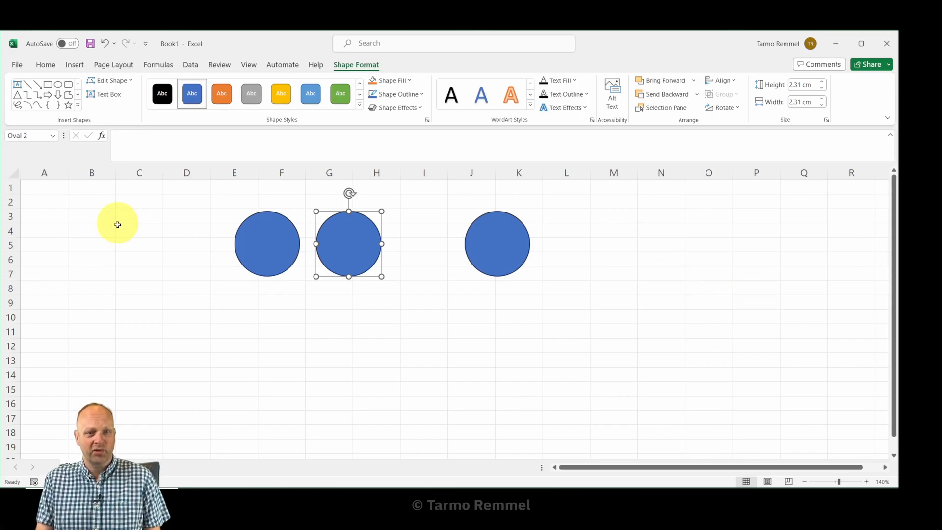
Distribute the three circles horizontally so the gaps between them are equal.
{"action": "left_click", "coordinate": [260, 243]}
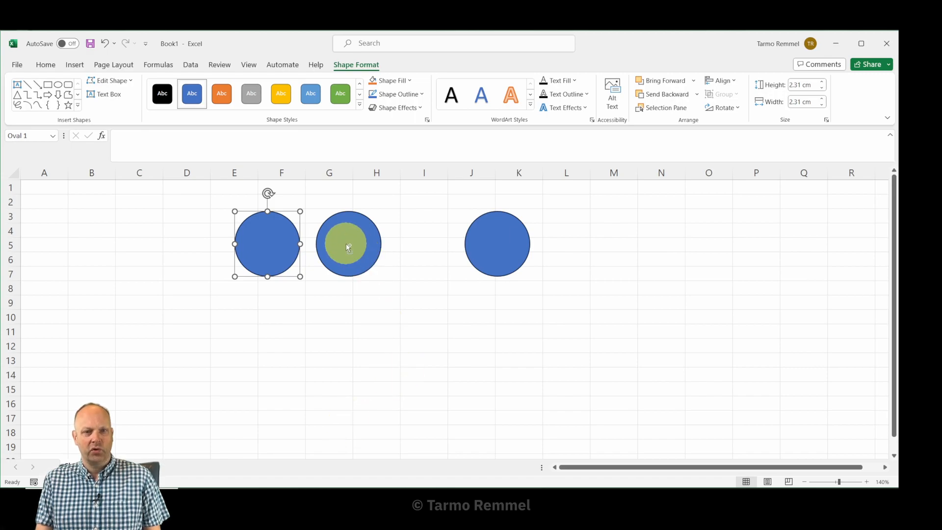
{"action": "left_click", "coordinate": [346, 243], "text": "shift"}
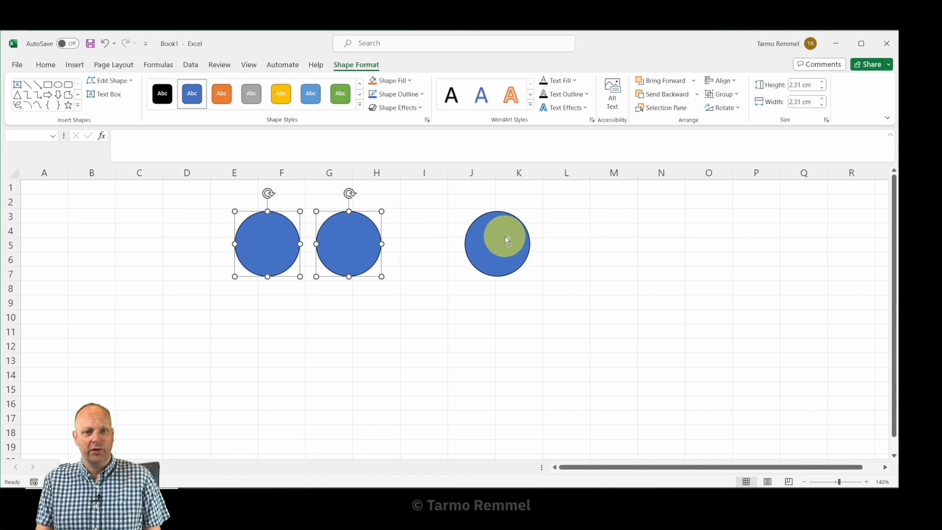
{"action": "left_click", "coordinate": [507, 239], "text": "shift"}
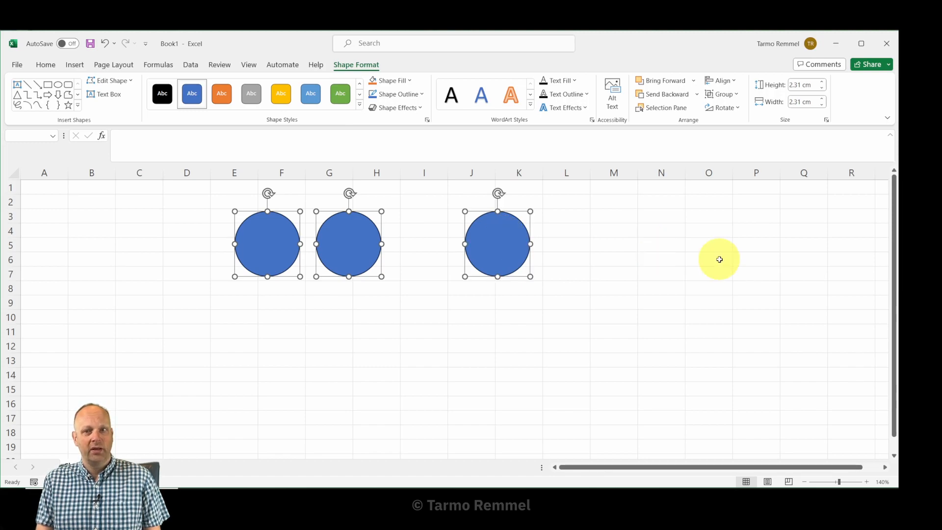
{"action": "left_click", "coordinate": [867, 482]}
{"action": "left_click", "coordinate": [866, 482]}
{"action": "left_click", "coordinate": [867, 482]}
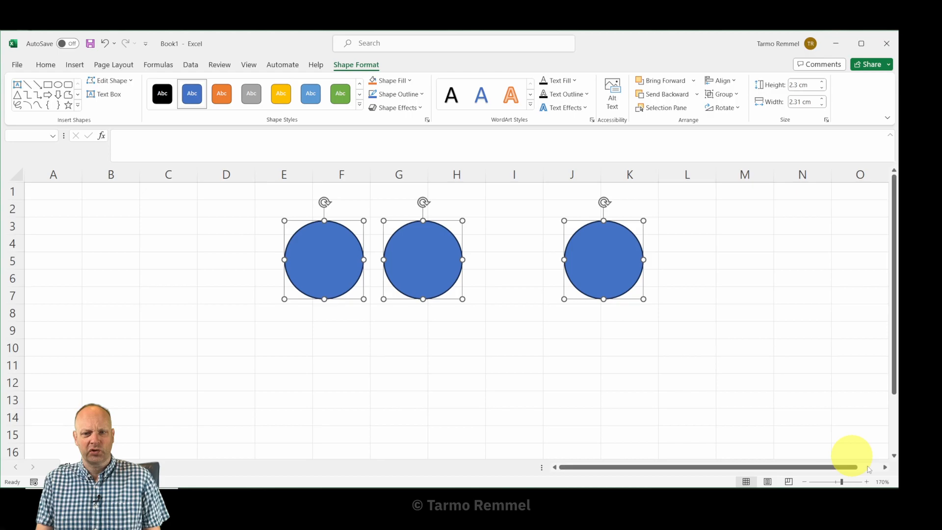
{"action": "left_click", "coordinate": [867, 482]}
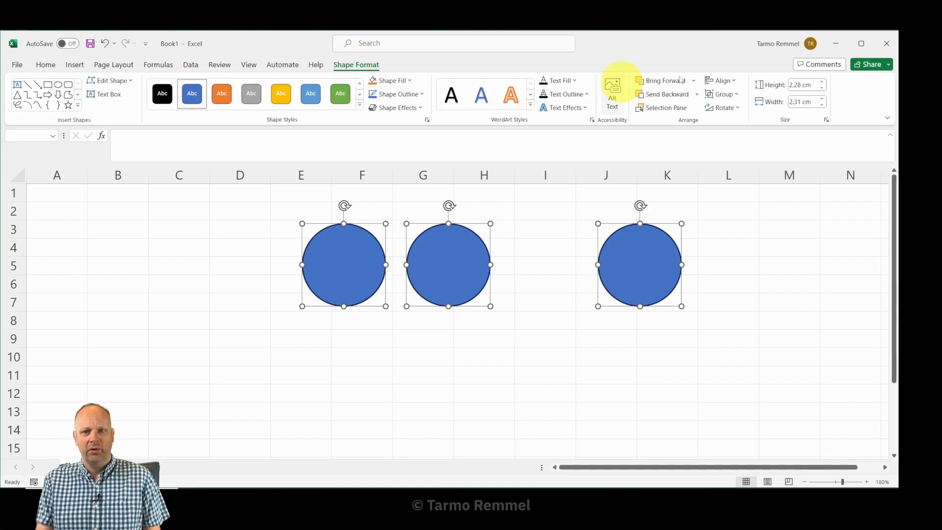
{"action": "left_click", "coordinate": [737, 82]}
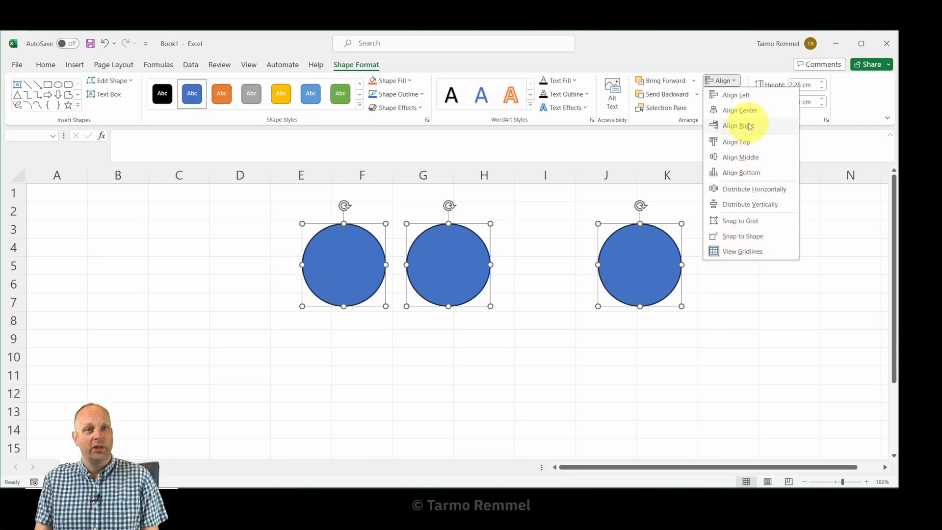
{"action": "left_click", "coordinate": [774, 191]}
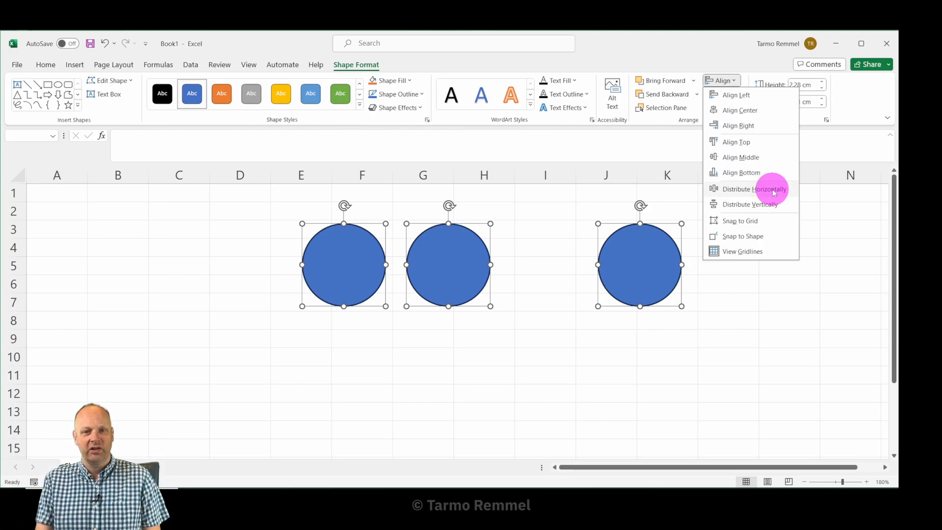
{"action": "left_click", "coordinate": [667, 372]}
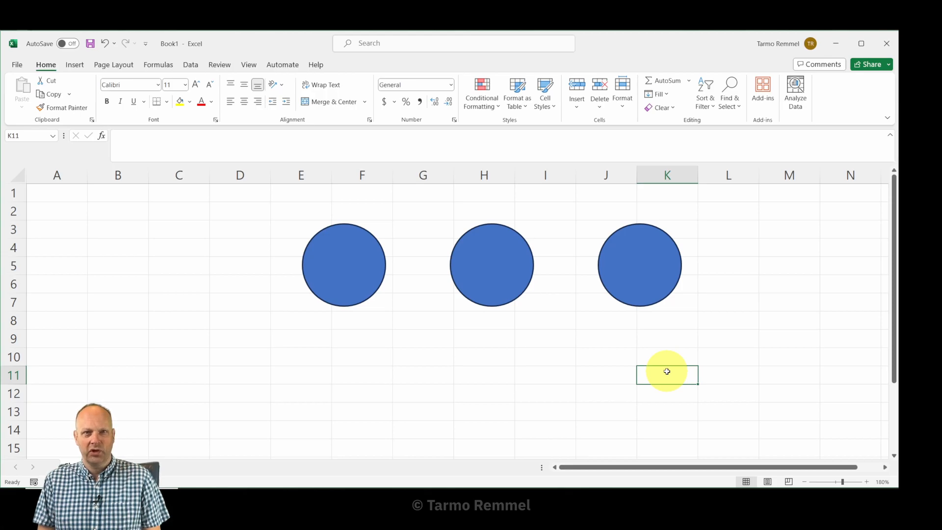
Group the three evenly spaced circles into a single object.
{"action": "left_click", "coordinate": [355, 276]}
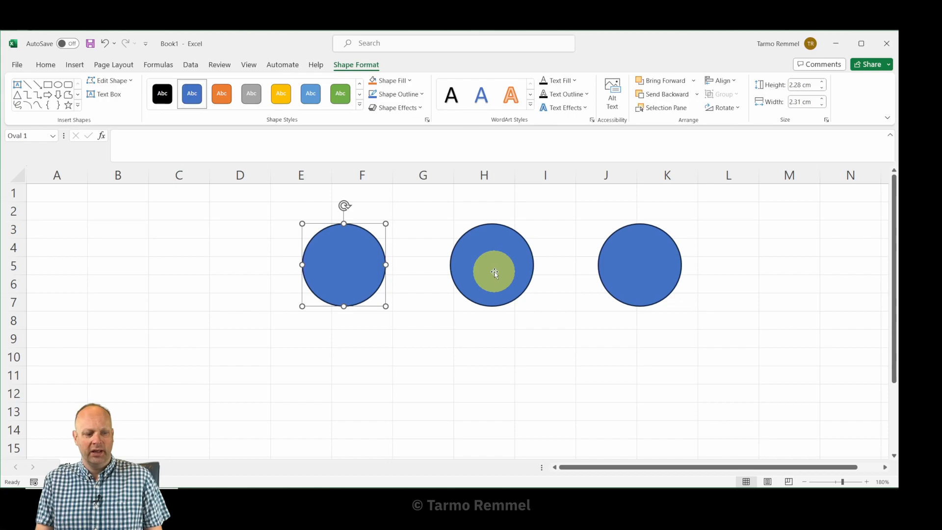
{"action": "left_click", "coordinate": [494, 270], "text": "ctrl"}
{"action": "left_click", "coordinate": [657, 263], "text": "ctrl"}
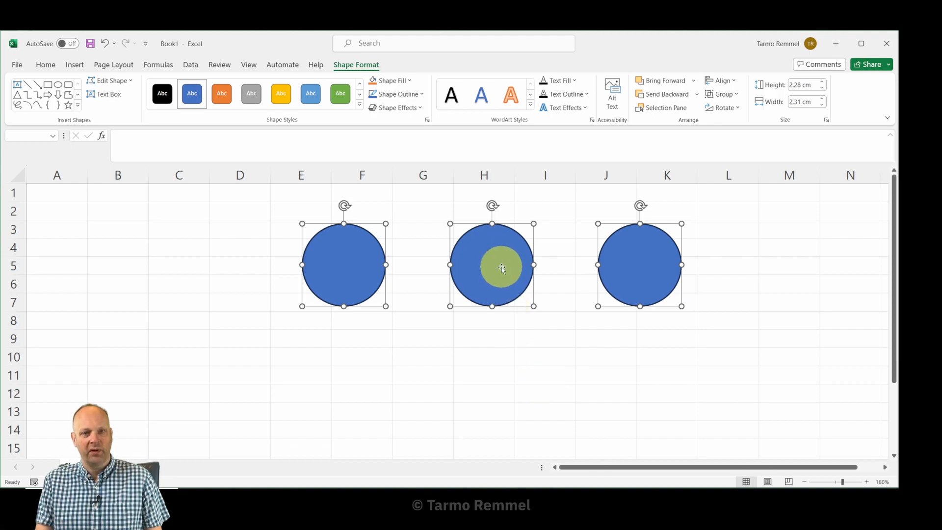
{"action": "right_click", "coordinate": [501, 267]}
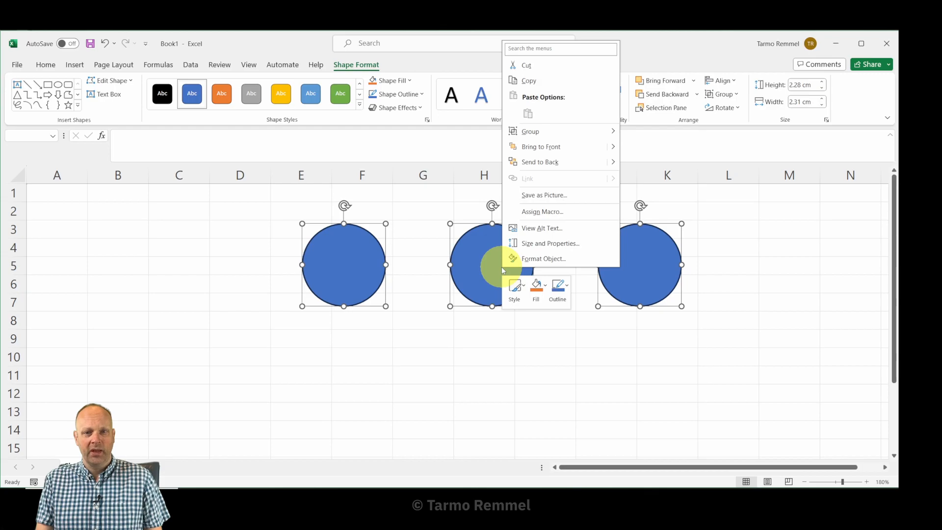
{"action": "mouse_move", "coordinate": [544, 131]}
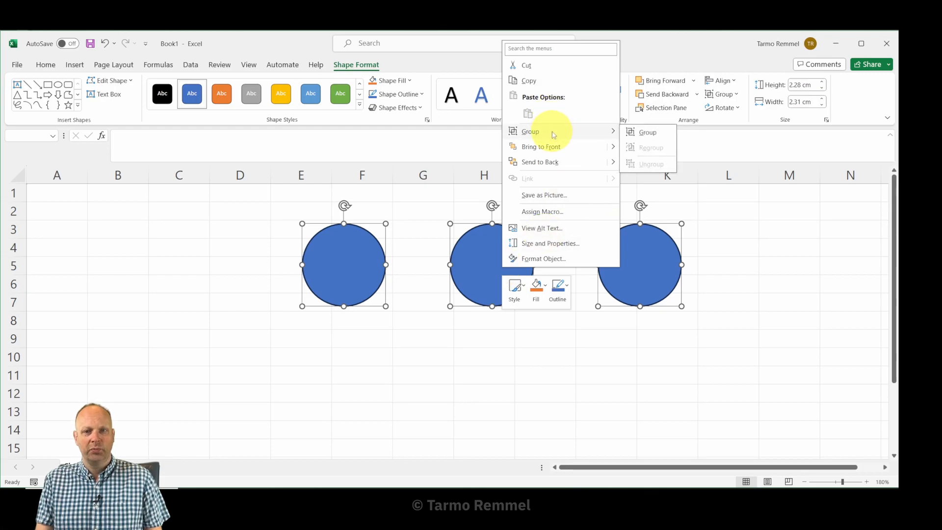
{"action": "left_click", "coordinate": [652, 133]}
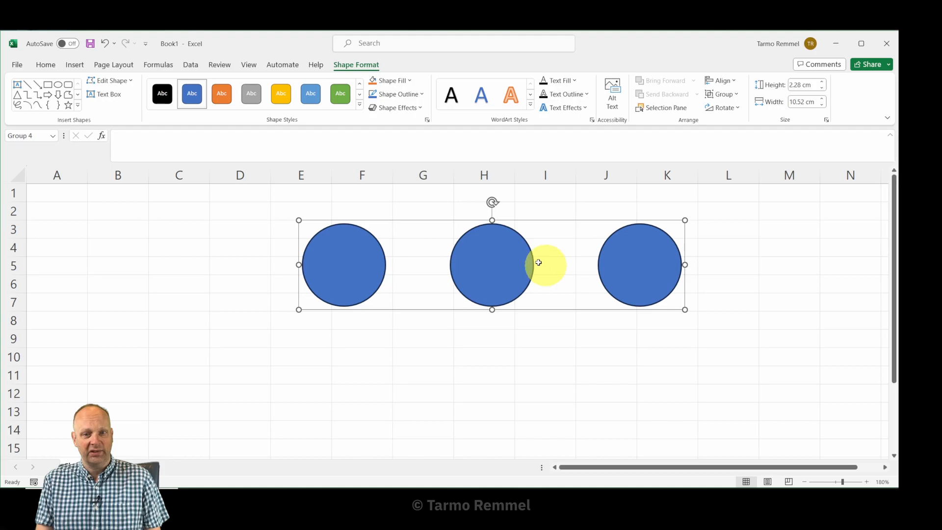
Move the grouped circles as one unit, placing them across columns F–L around rows 3–8.
{"action": "left_click_drag", "start_coordinate": [483, 272], "coordinate": [432, 244]}
{"action": "left_click", "coordinate": [557, 391]}
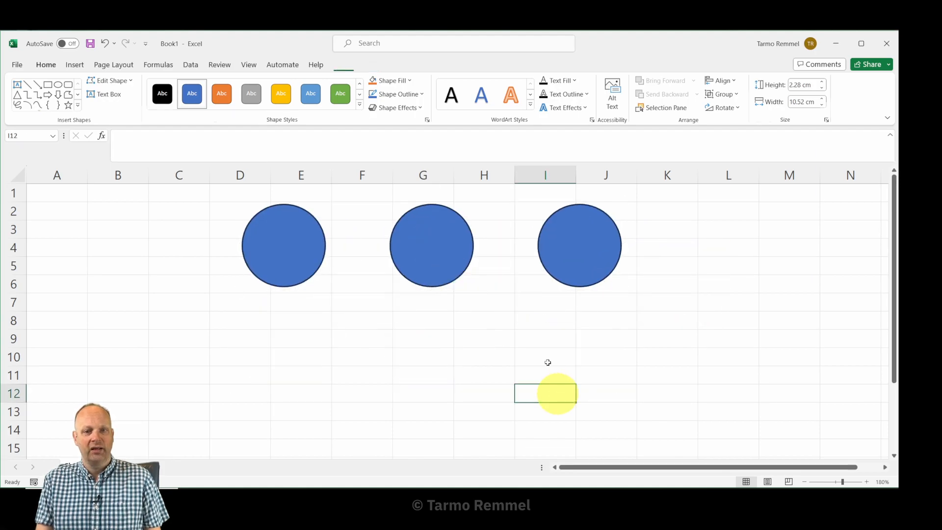
{"action": "left_click", "coordinate": [458, 249]}
{"action": "left_click_drag", "start_coordinate": [443, 246], "coordinate": [537, 267]}
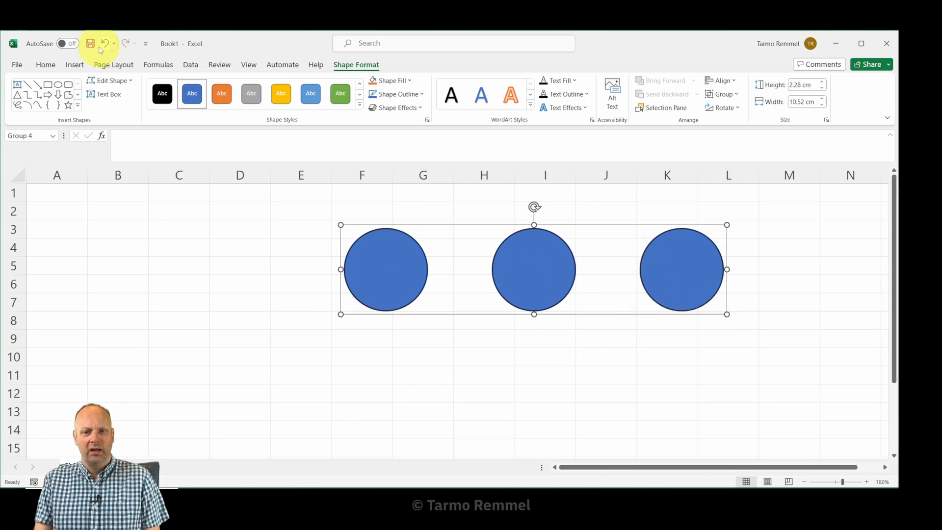
{"action": "left_click", "coordinate": [487, 392]}
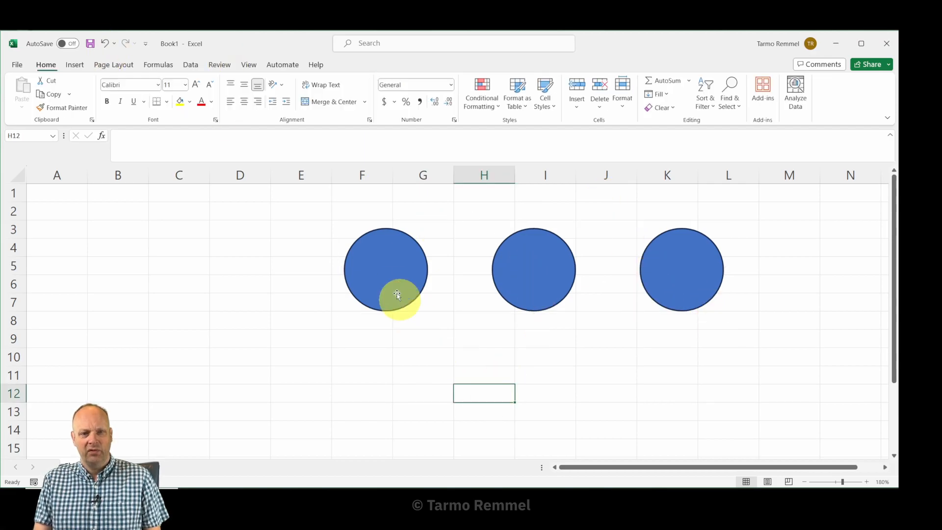
Make two copies of the three-circle group below the original, and move the original group up to rows 2–5.
{"action": "left_click_drag", "start_coordinate": [392, 284], "coordinate": [354, 386]}
{"action": "left_click_drag", "start_coordinate": [642, 358], "coordinate": [708, 362]}
{"action": "left_click_drag", "start_coordinate": [466, 290], "coordinate": [414, 316]}
{"action": "left_click_drag", "start_coordinate": [513, 239], "coordinate": [543, 239]}
{"action": "left_click", "coordinate": [836, 288]}
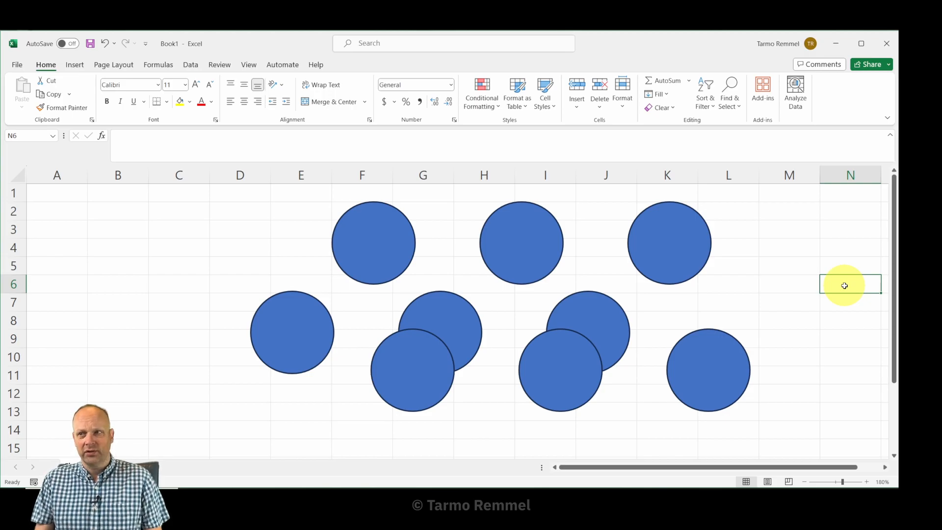
Arrange the three circle groups as separate rows one below another across columns J–P.
{"action": "left_click", "coordinate": [805, 482]}
{"action": "left_click", "coordinate": [805, 483]}
{"action": "left_click", "coordinate": [805, 482]}
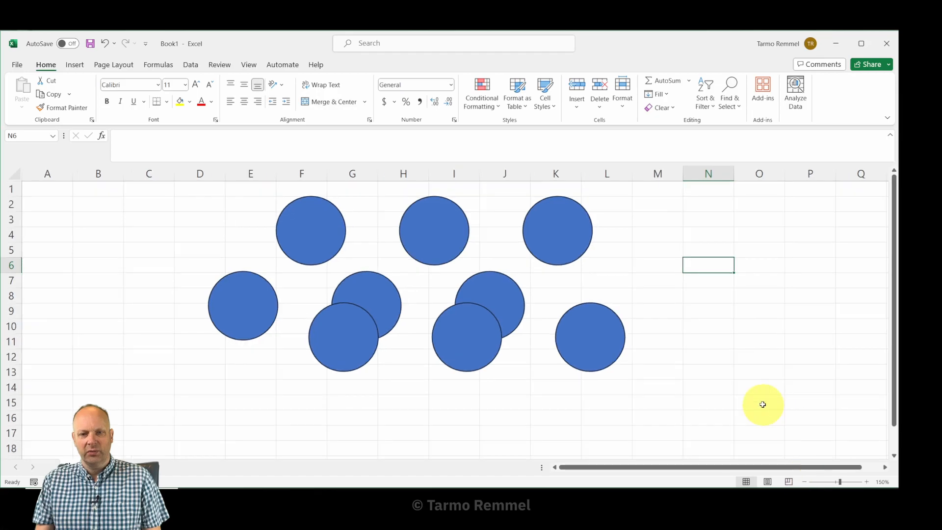
{"action": "left_click", "coordinate": [805, 482]}
{"action": "left_click", "coordinate": [805, 482]}
{"action": "left_click_drag", "start_coordinate": [701, 467], "coordinate": [686, 470]}
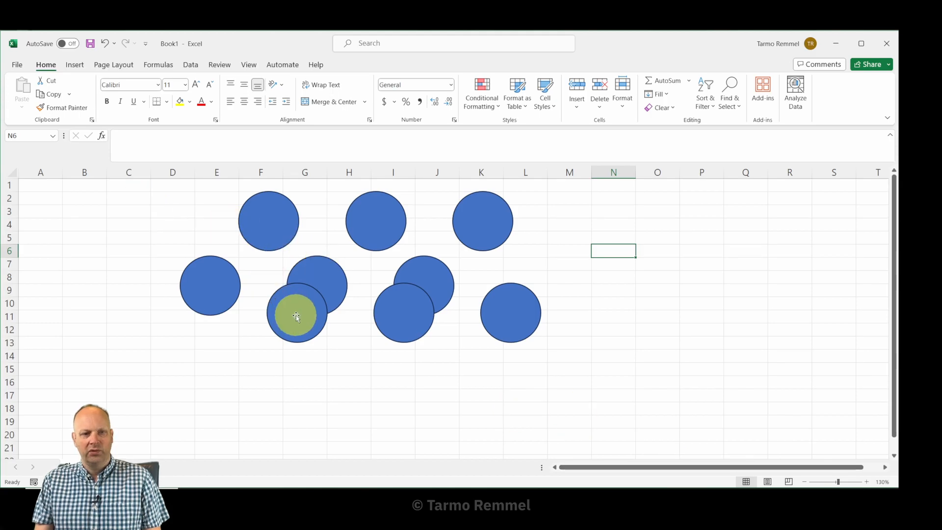
{"action": "left_click_drag", "start_coordinate": [296, 317], "coordinate": [463, 376]}
{"action": "left_click_drag", "start_coordinate": [427, 294], "coordinate": [686, 302]}
{"action": "left_click_drag", "start_coordinate": [494, 219], "coordinate": [697, 221]}
{"action": "left_click_drag", "start_coordinate": [696, 289], "coordinate": [694, 295]}
{"action": "left_click", "coordinate": [856, 305]}
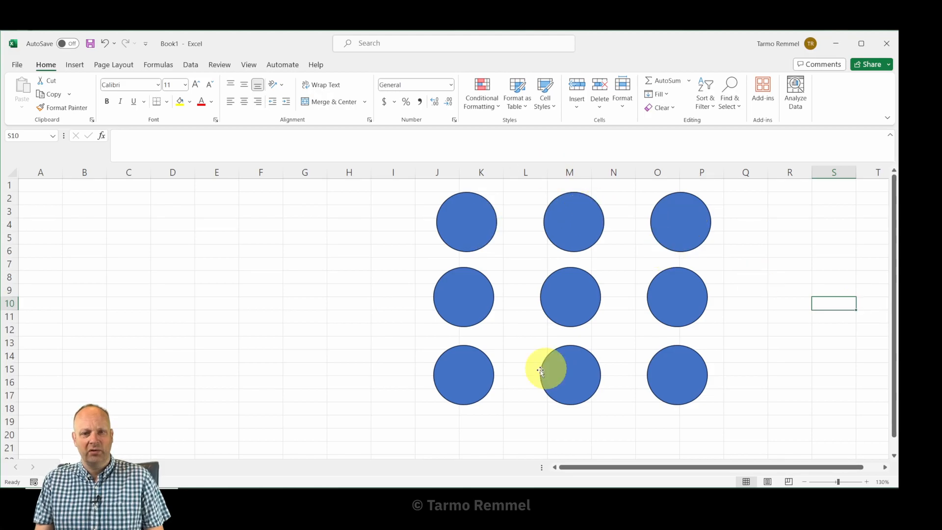
{"action": "left_click_drag", "start_coordinate": [461, 382], "coordinate": [468, 395]}
{"action": "left_click_drag", "start_coordinate": [471, 299], "coordinate": [472, 311]}
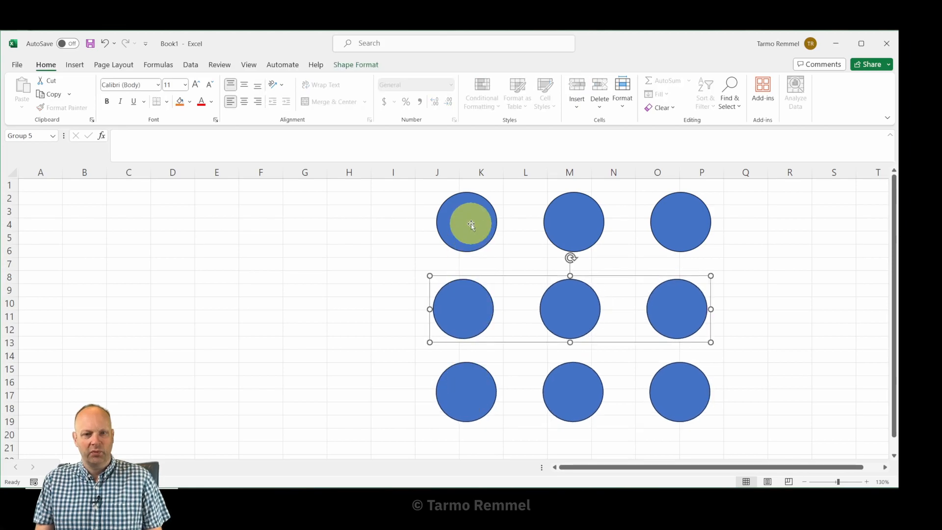
Shift the middle row of circles leftward so it is out of line with the rows above and below.
{"action": "left_click", "coordinate": [471, 219]}
{"action": "left_click", "coordinate": [482, 321], "text": "shift"}
{"action": "left_click", "coordinate": [493, 395], "text": "shift"}
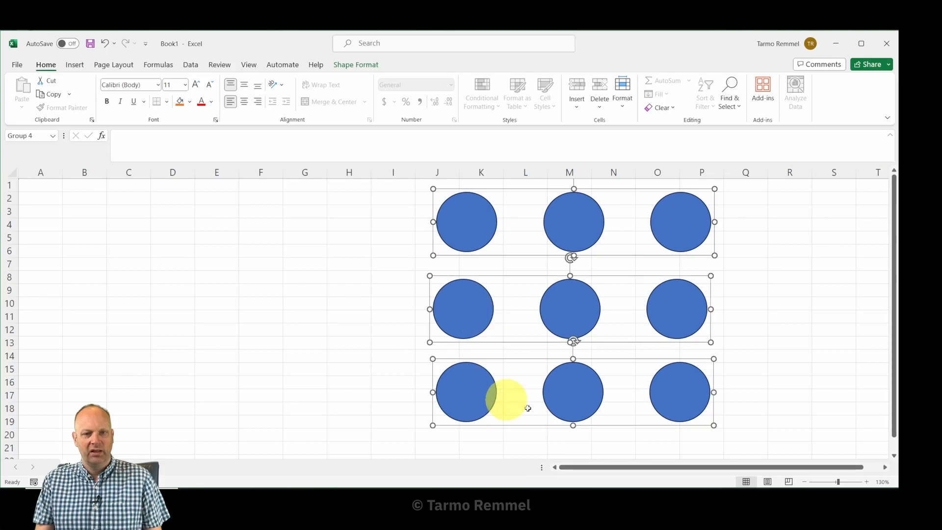
{"action": "left_click", "coordinate": [372, 301]}
{"action": "left_click_drag", "start_coordinate": [473, 309], "coordinate": [444, 311]}
Distribute the three circle-row groups vertically so the gaps between the rows are equal.
{"action": "left_click", "coordinate": [466, 235]}
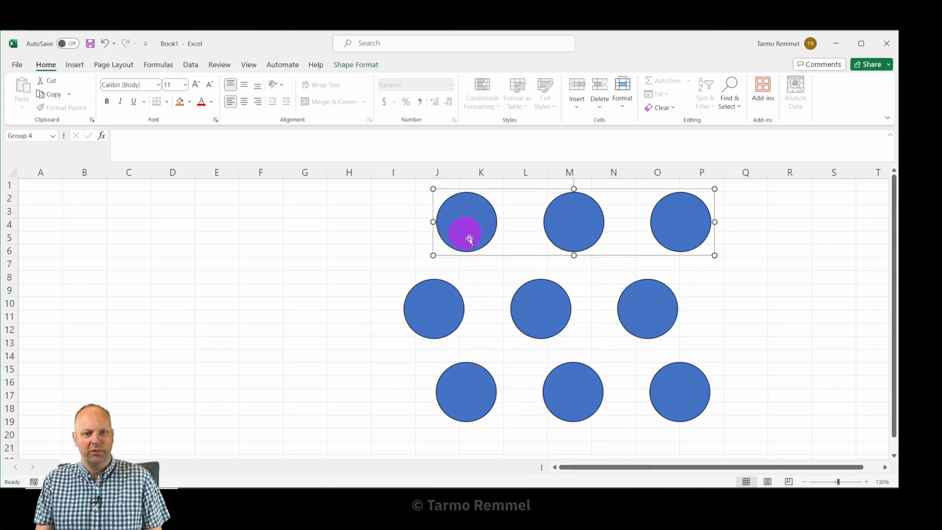
{"action": "left_click", "coordinate": [448, 311], "text": "shift"}
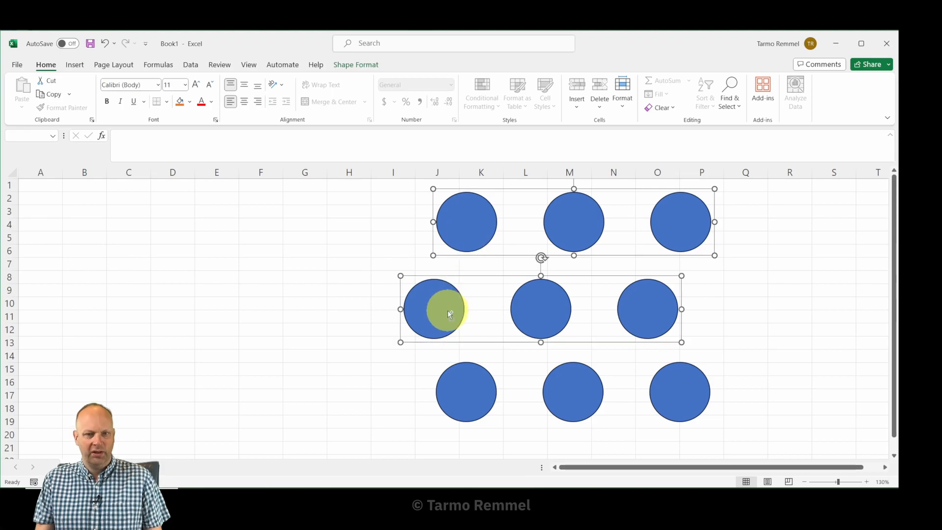
{"action": "left_click", "coordinate": [479, 396], "text": "shift"}
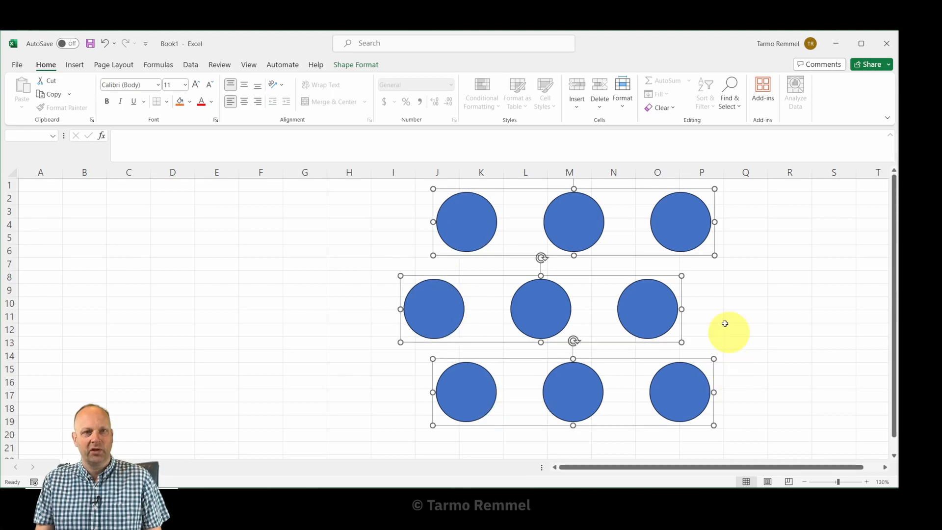
{"action": "left_click", "coordinate": [361, 68]}
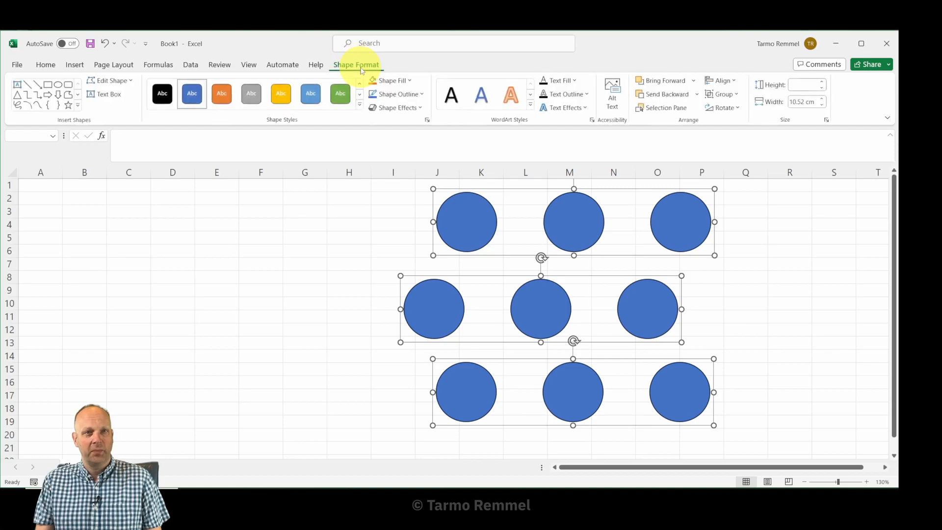
{"action": "left_click", "coordinate": [723, 81]}
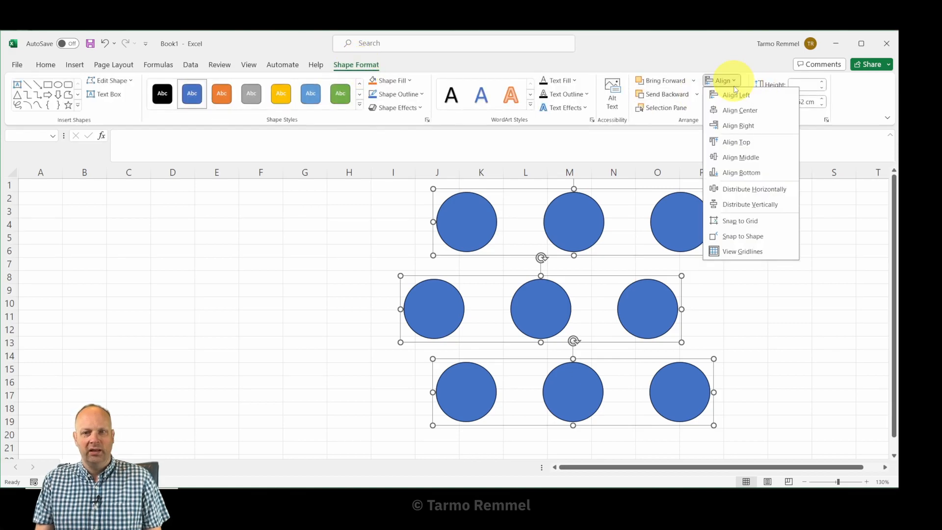
{"action": "left_click", "coordinate": [749, 205]}
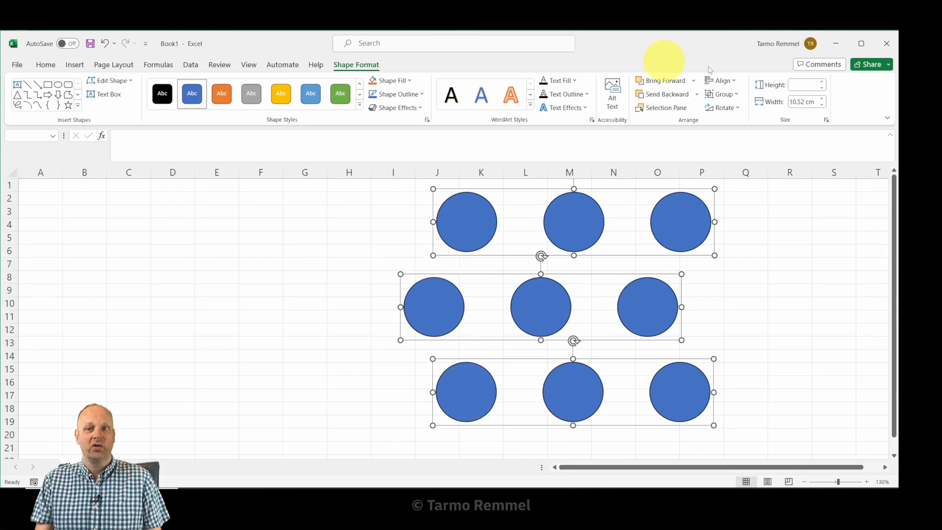
Align the three circle-row groups on a common center so the circles line up in columns.
{"action": "left_click", "coordinate": [731, 82]}
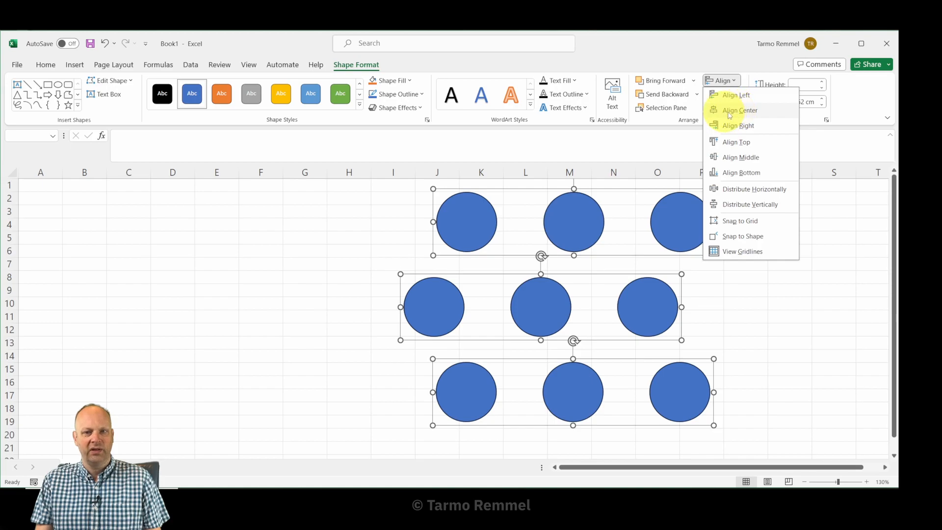
{"action": "left_click", "coordinate": [761, 113]}
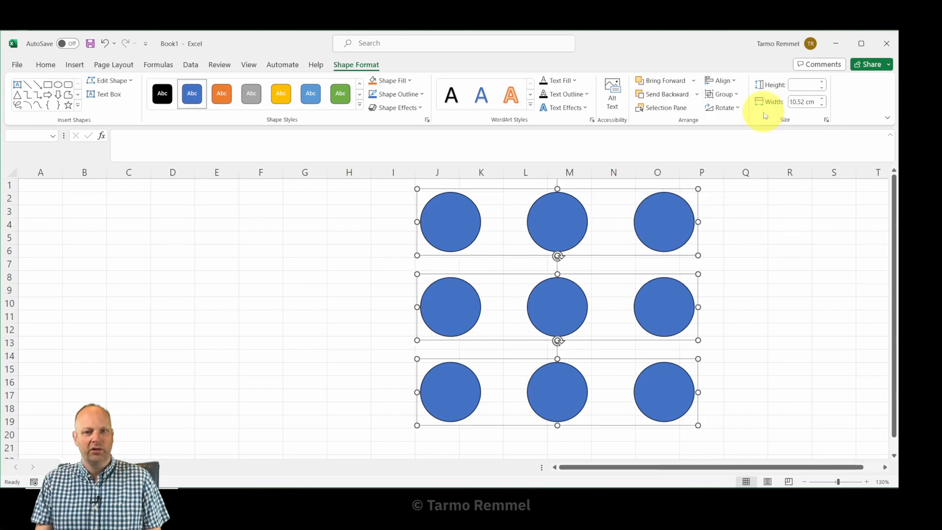
{"action": "left_click", "coordinate": [784, 276]}
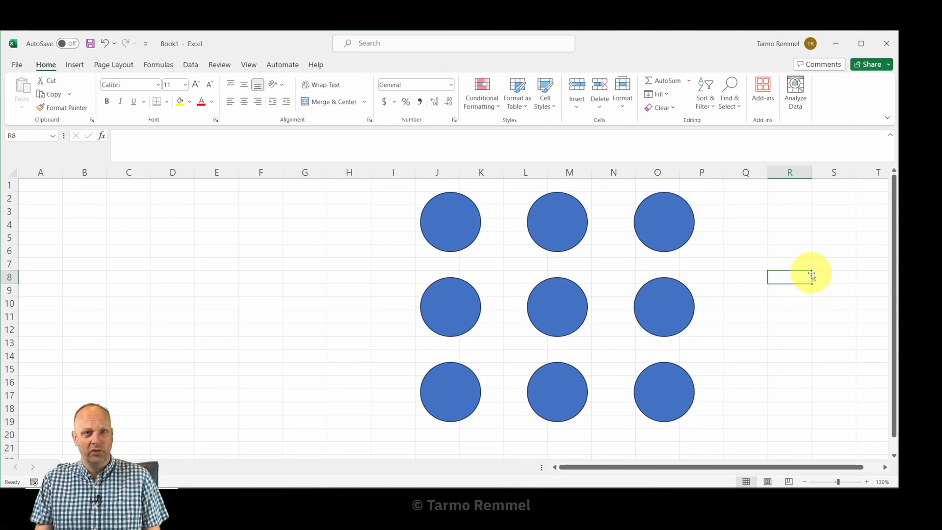
Group the three circle rows into a single object and move the whole grid to columns K–P.
{"action": "left_click", "coordinate": [452, 234]}
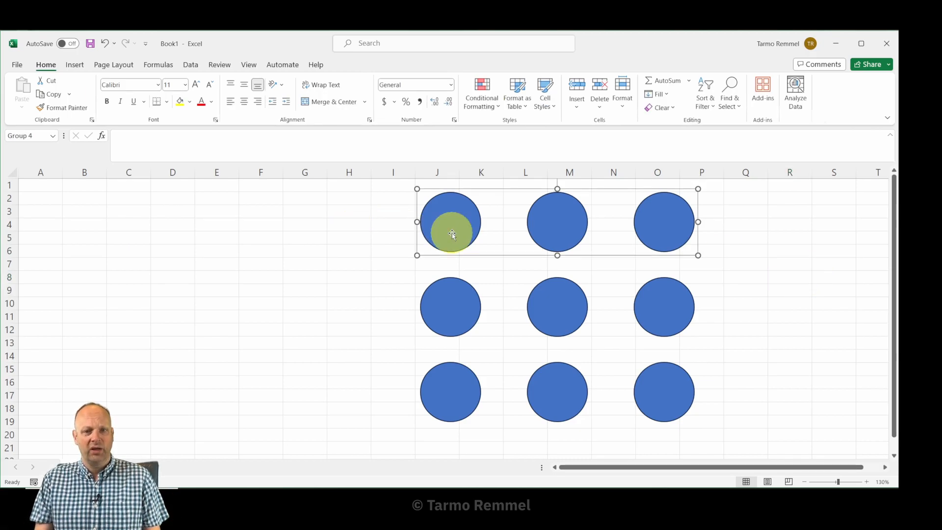
{"action": "left_click", "coordinate": [456, 321], "text": "ctrl"}
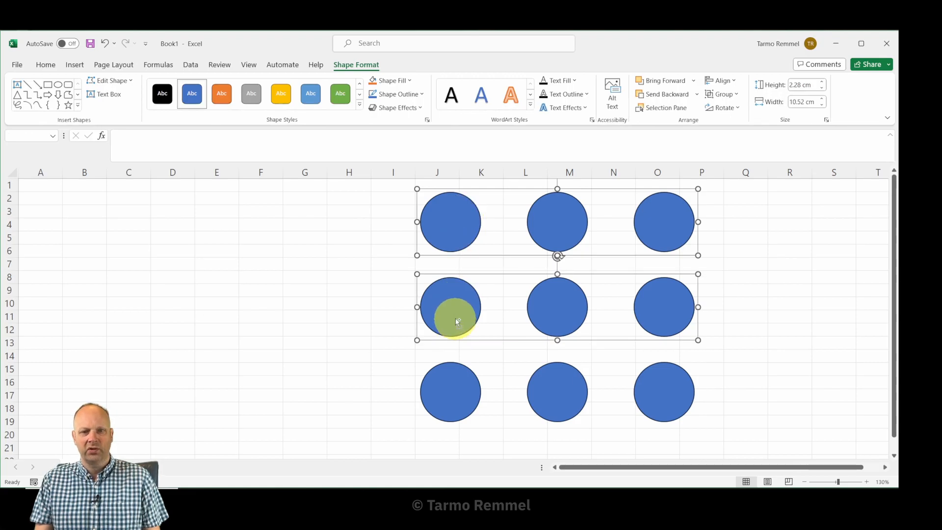
{"action": "left_click", "coordinate": [463, 390], "text": "ctrl"}
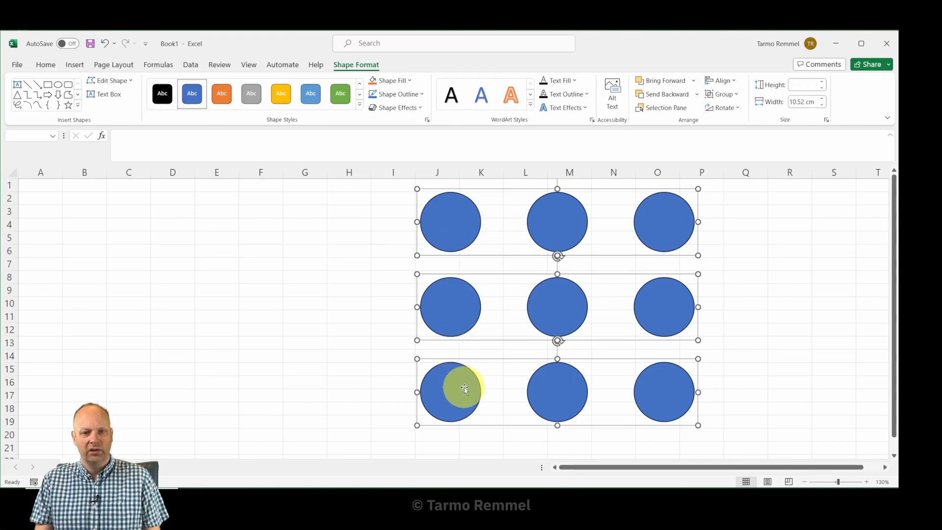
{"action": "right_click", "coordinate": [464, 387]}
{"action": "mouse_move", "coordinate": [498, 250]}
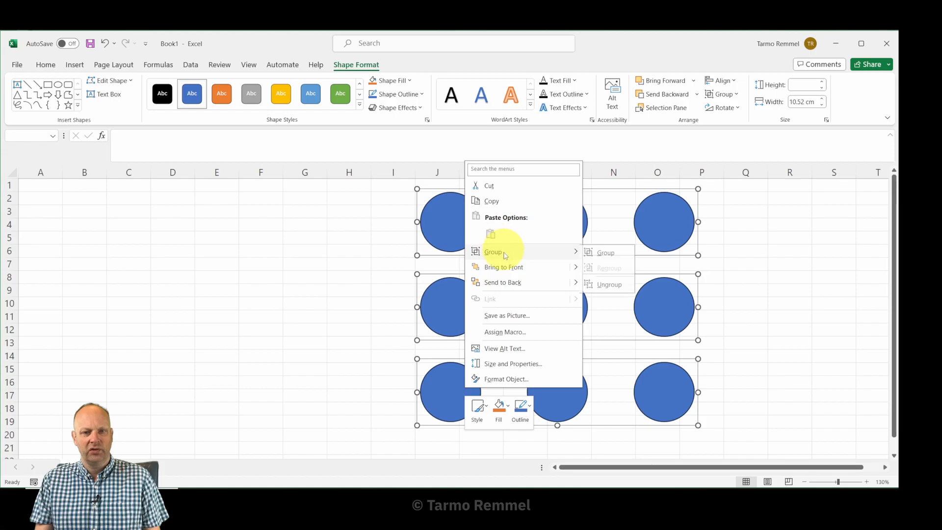
{"action": "left_click", "coordinate": [606, 252]}
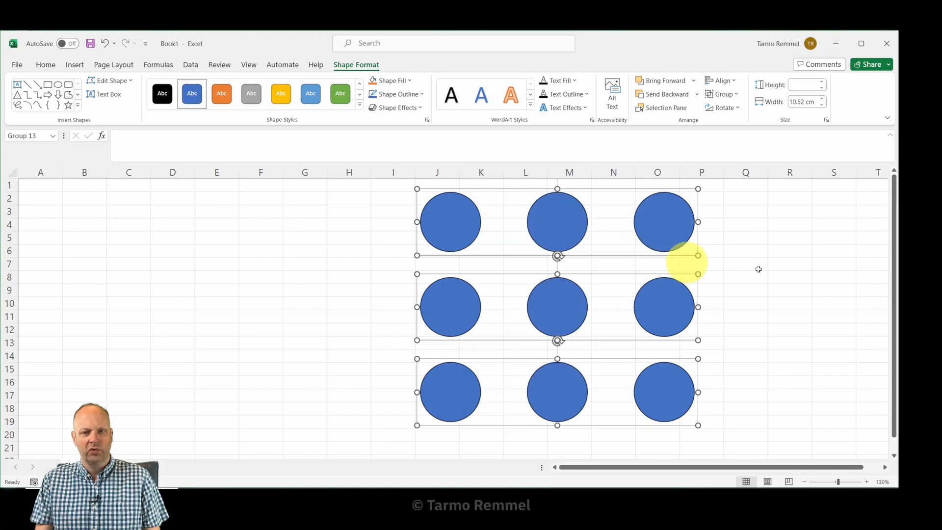
{"action": "left_click", "coordinate": [834, 278]}
{"action": "left_click_drag", "start_coordinate": [622, 303], "coordinate": [582, 309]}
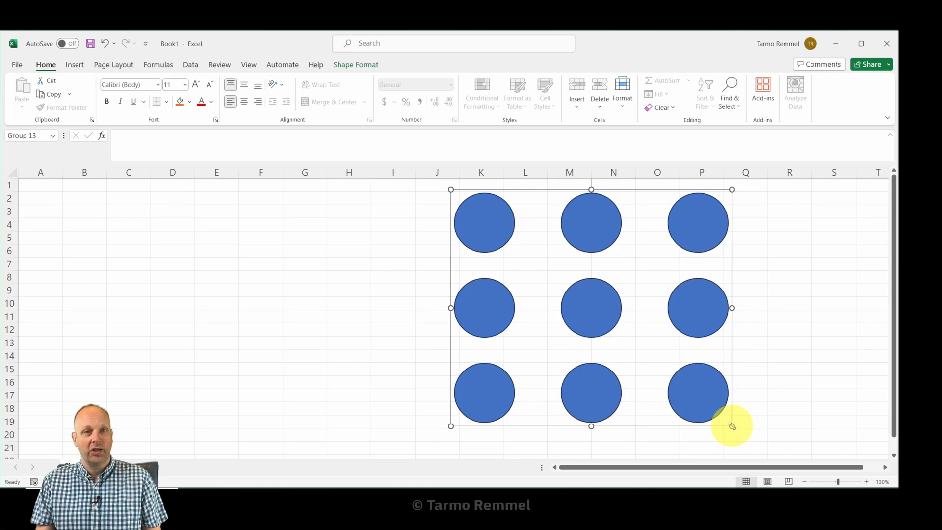
Examine the bounding edge and corner handles of the grouped grid at 390% zoom, and return the sheet to 100% zoom.
{"action": "left_click", "coordinate": [861, 482]}
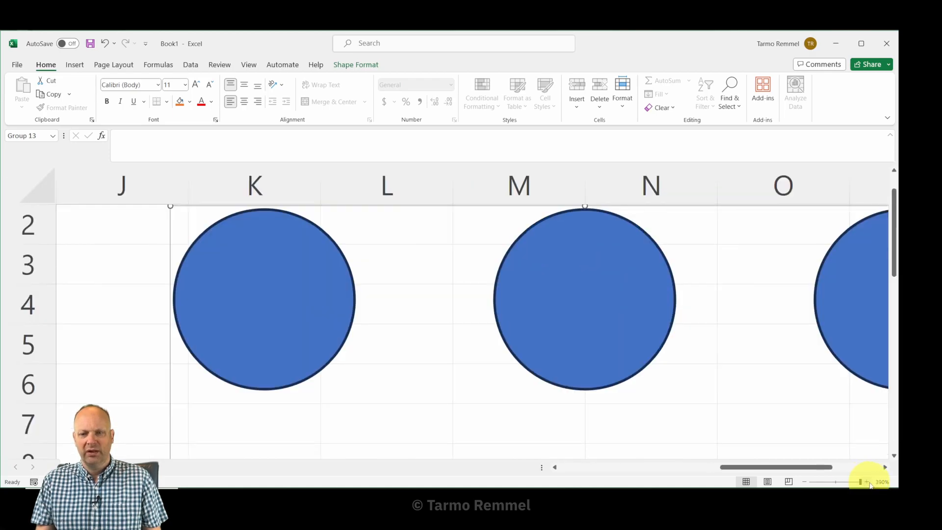
{"action": "scroll", "coordinate": [863, 390], "scroll_direction": "down", "scroll_amount": 6}
{"action": "scroll", "coordinate": [834, 412], "scroll_direction": "up", "scroll_amount": 2}
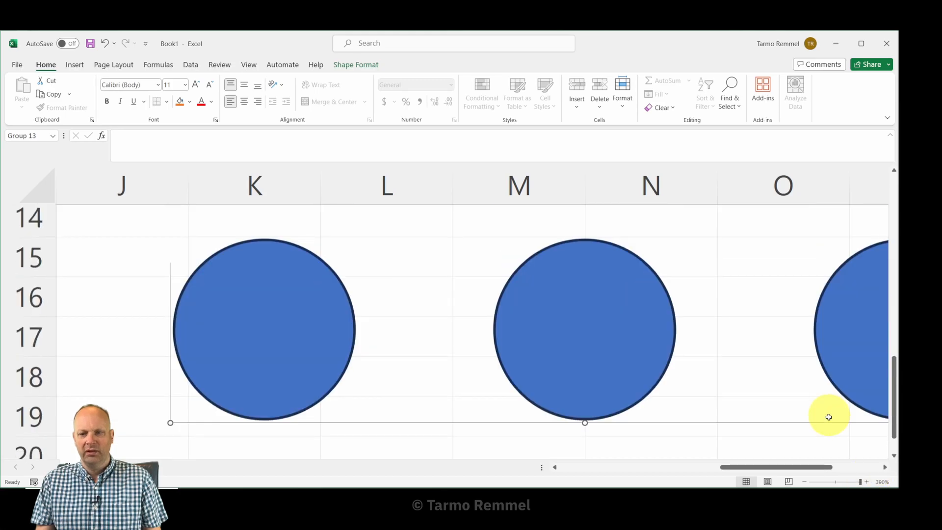
{"action": "left_click", "coordinate": [817, 470]}
{"action": "left_click_drag", "start_coordinate": [816, 470], "coordinate": [856, 467]}
{"action": "scroll", "coordinate": [710, 404], "scroll_direction": "down", "scroll_amount": 2}
{"action": "scroll", "coordinate": [709, 396], "scroll_direction": "up", "scroll_amount": 1}
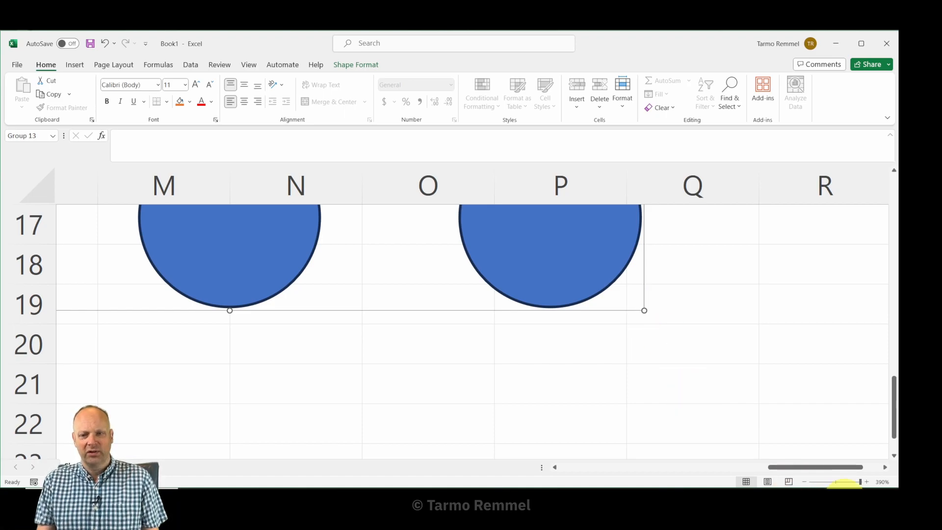
{"action": "left_click", "coordinate": [806, 482]}
{"action": "left_click", "coordinate": [806, 482]}
{"action": "left_click", "coordinate": [805, 482]}
{"action": "left_click", "coordinate": [806, 482]}
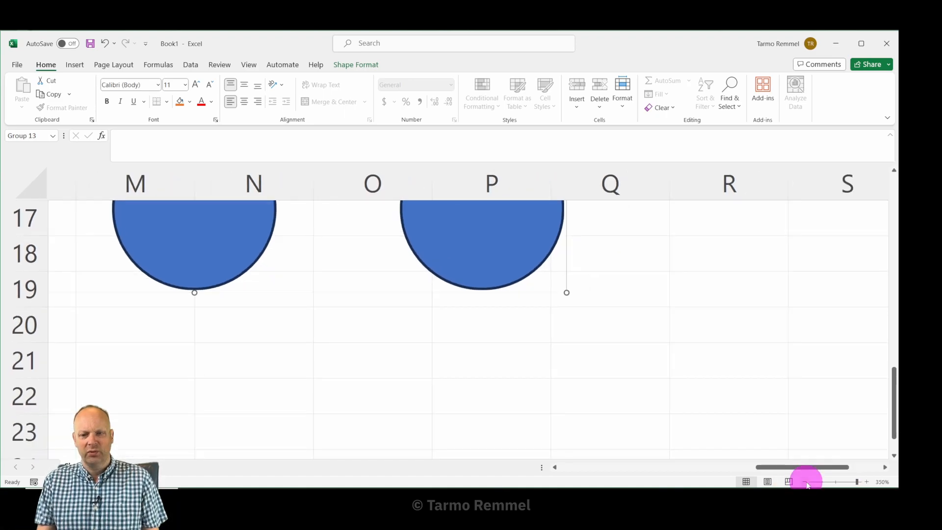
{"action": "left_click", "coordinate": [805, 482]}
{"action": "left_click", "coordinate": [806, 482]}
{"action": "left_click", "coordinate": [806, 482]}
{"action": "left_click", "coordinate": [806, 482]}
{"action": "left_click", "coordinate": [806, 482]}
{"action": "left_click", "coordinate": [806, 482]}
{"action": "left_click", "coordinate": [806, 482]}
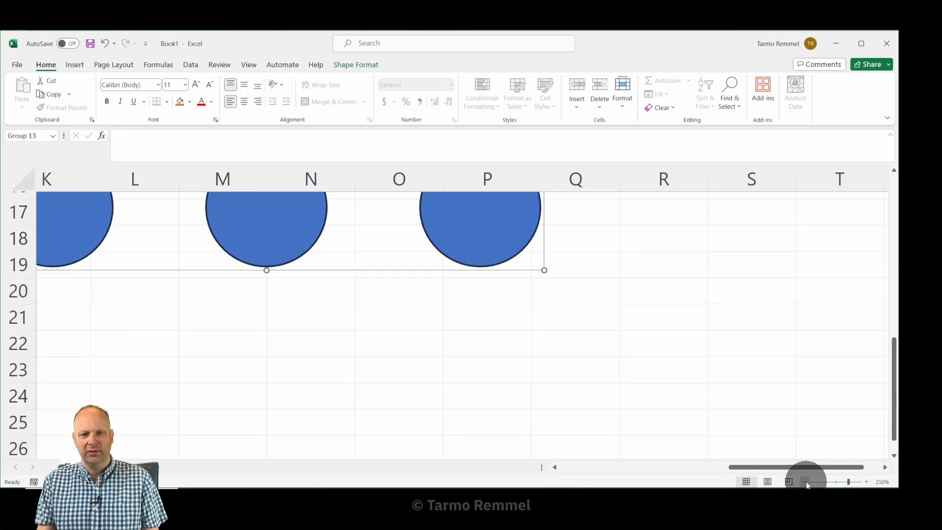
{"action": "left_click", "coordinate": [806, 481]}
{"action": "left_click", "coordinate": [806, 482]}
{"action": "left_click", "coordinate": [806, 482]}
{"action": "left_click", "coordinate": [806, 482]}
{"action": "left_click", "coordinate": [805, 482]}
{"action": "left_click", "coordinate": [806, 482]}
{"action": "left_click", "coordinate": [806, 481]}
{"action": "left_click", "coordinate": [806, 481]}
{"action": "left_click", "coordinate": [806, 482]}
{"action": "left_click", "coordinate": [805, 482]}
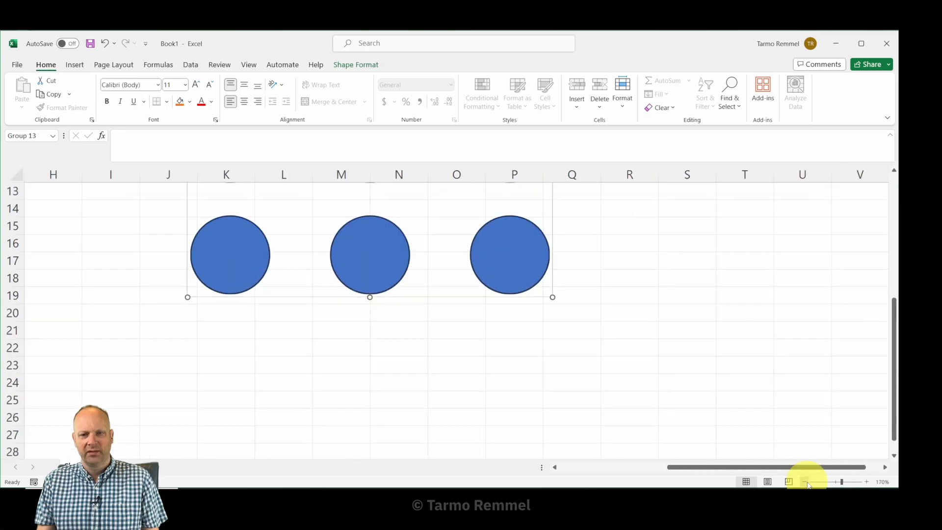
{"action": "left_click", "coordinate": [806, 482]}
{"action": "left_click", "coordinate": [806, 481]}
{"action": "left_click", "coordinate": [806, 482]}
{"action": "left_click", "coordinate": [806, 481]}
{"action": "left_click", "coordinate": [806, 482]}
{"action": "left_click", "coordinate": [806, 482]}
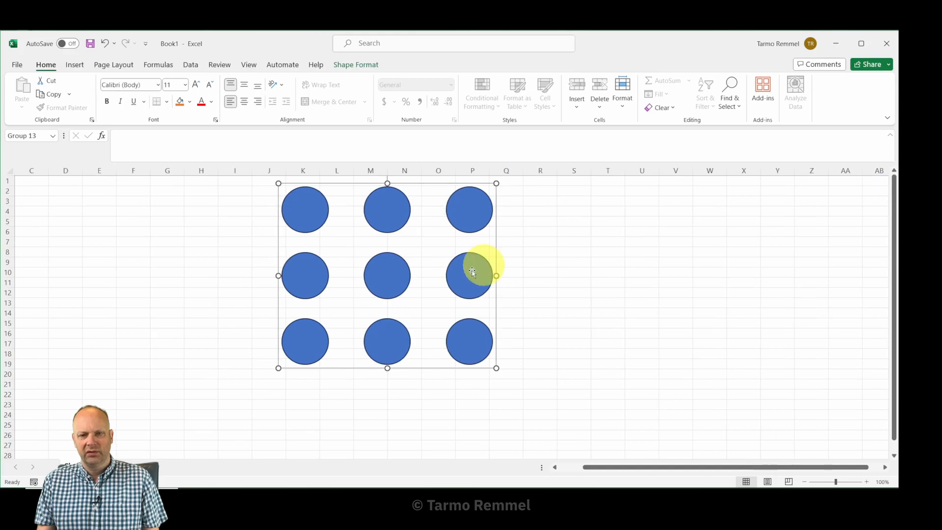
Move the grouped grid to start at column P, row 4, and enlarge it to extend to about column W and row 26.
{"action": "left_click_drag", "start_coordinate": [481, 265], "coordinate": [643, 297]}
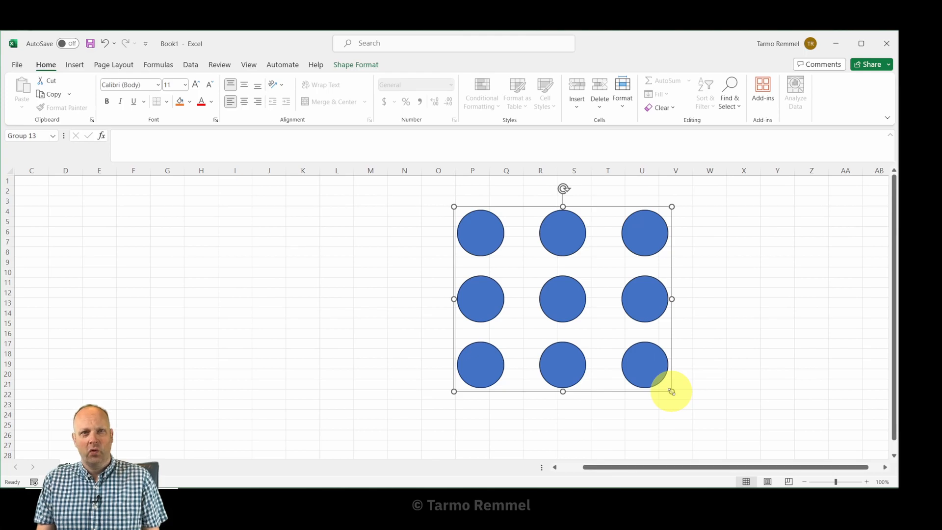
{"action": "left_click_drag", "start_coordinate": [672, 391], "coordinate": [671, 392]}
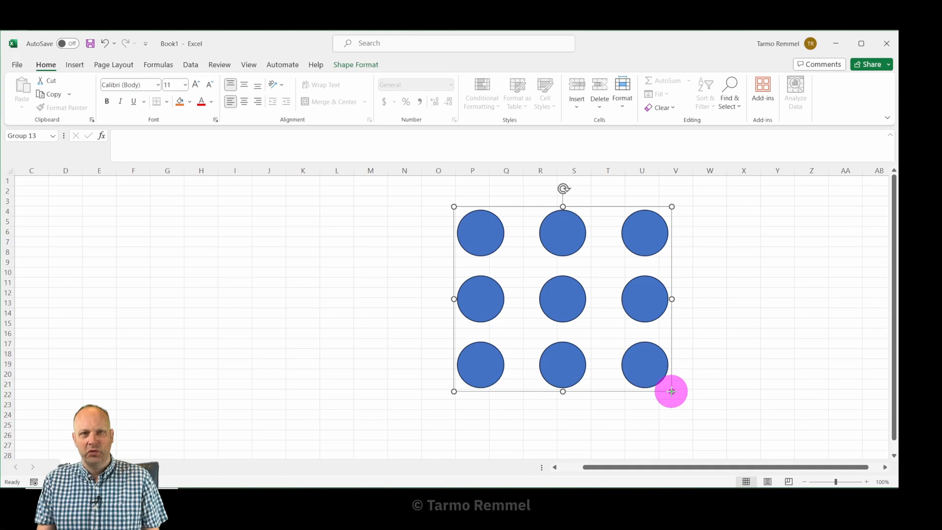
{"action": "left_click_drag", "start_coordinate": [672, 392], "coordinate": [715, 378]}
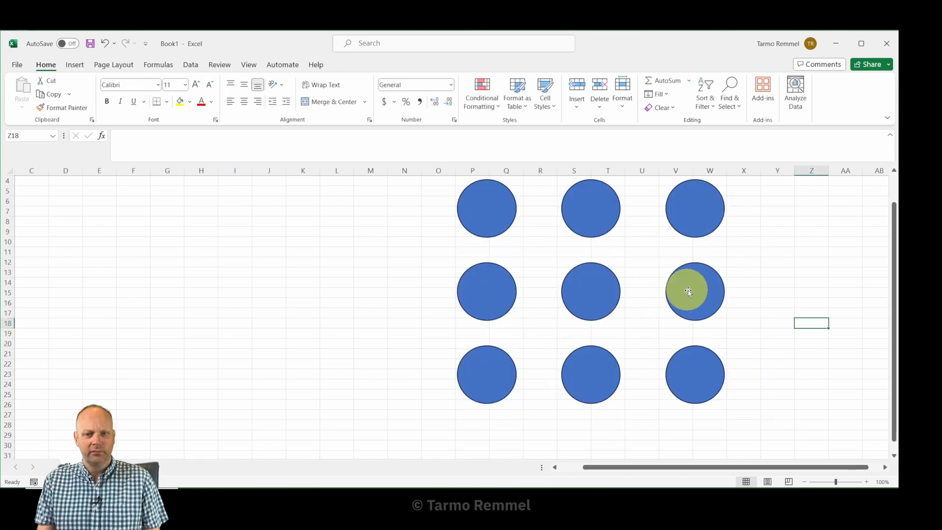
Try to change only the width of the grouped circle grid by its right-hand edge.
{"action": "left_click", "coordinate": [696, 292]}
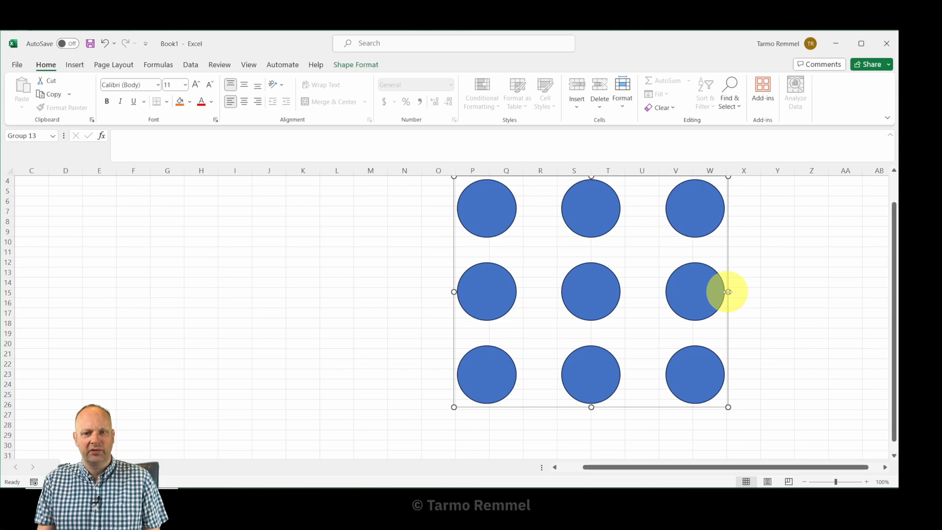
{"action": "left_click_drag", "start_coordinate": [729, 292], "coordinate": [724, 312]}
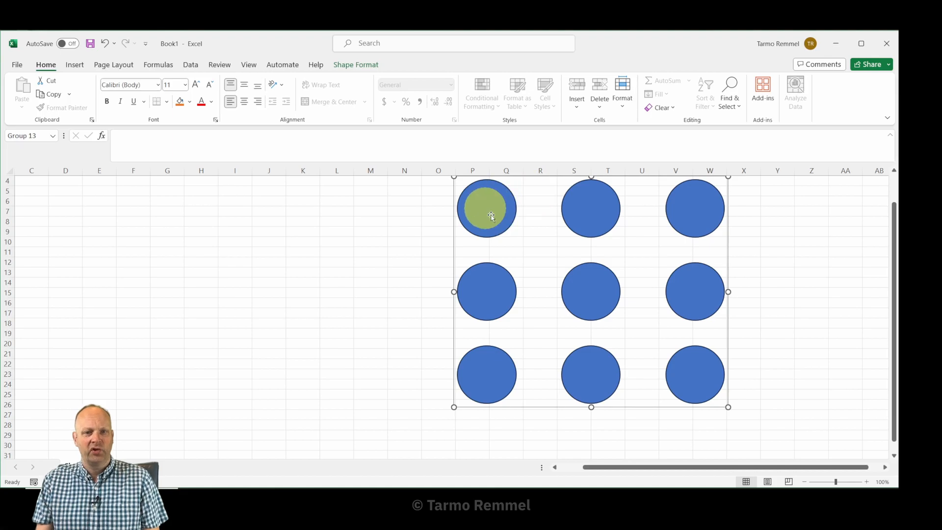
Enlarge only the first circle of the top row within the group to span about columns P–R and rows 4–12.
{"action": "left_click", "coordinate": [491, 211]}
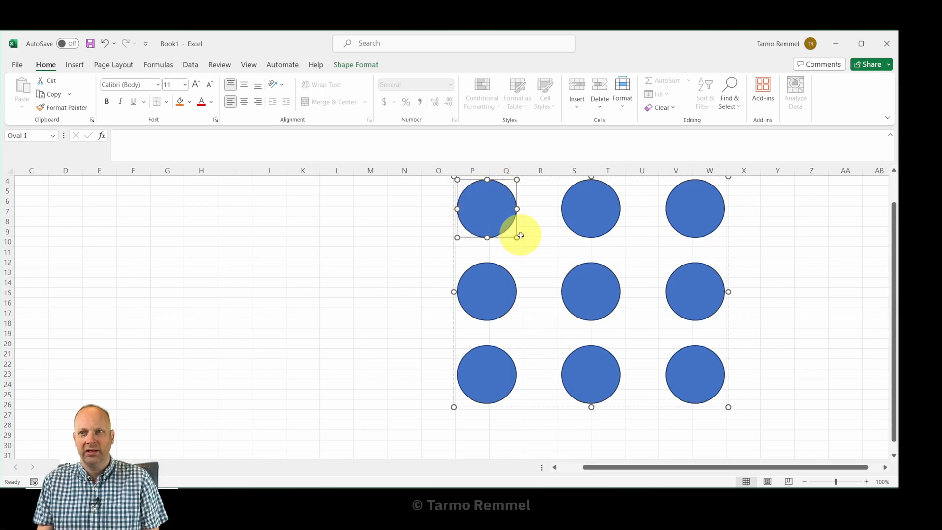
{"action": "scroll", "coordinate": [521, 236], "scroll_direction": "up", "scroll_amount": 1}
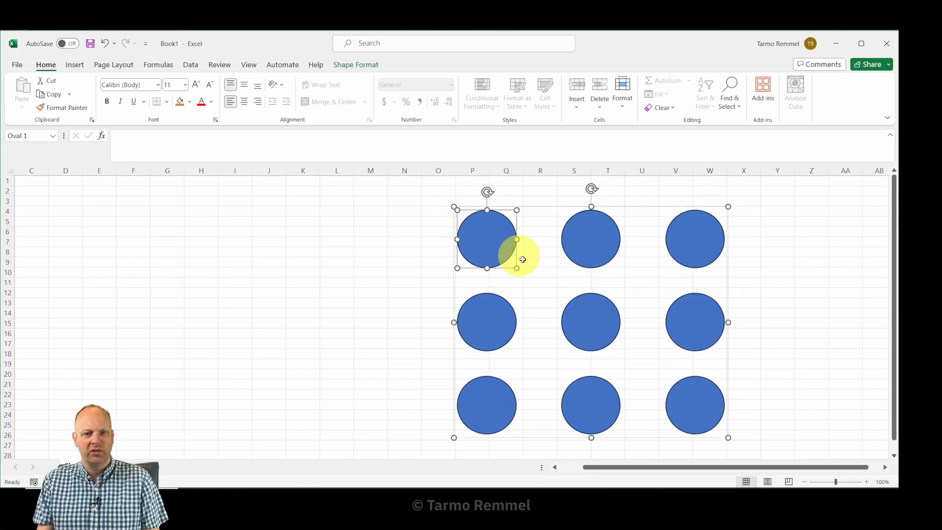
{"action": "left_click_drag", "start_coordinate": [516, 268], "coordinate": [558, 299]}
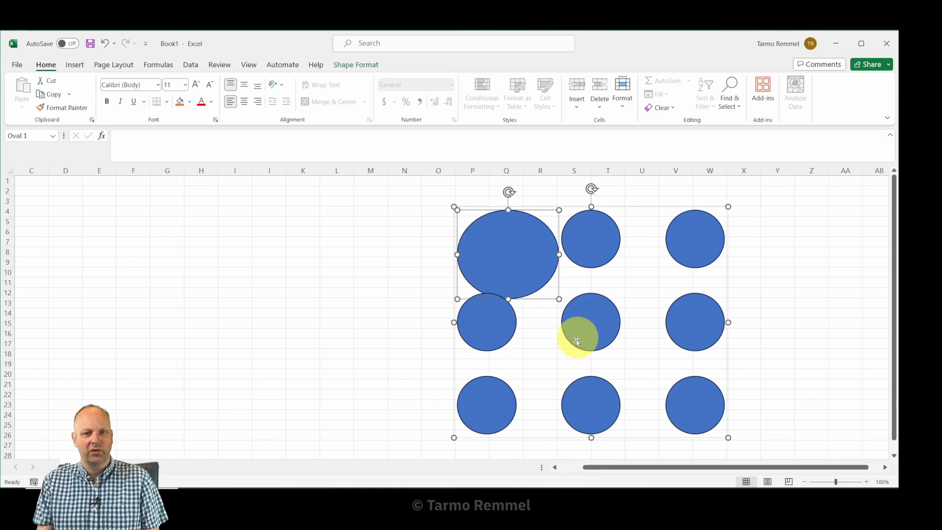